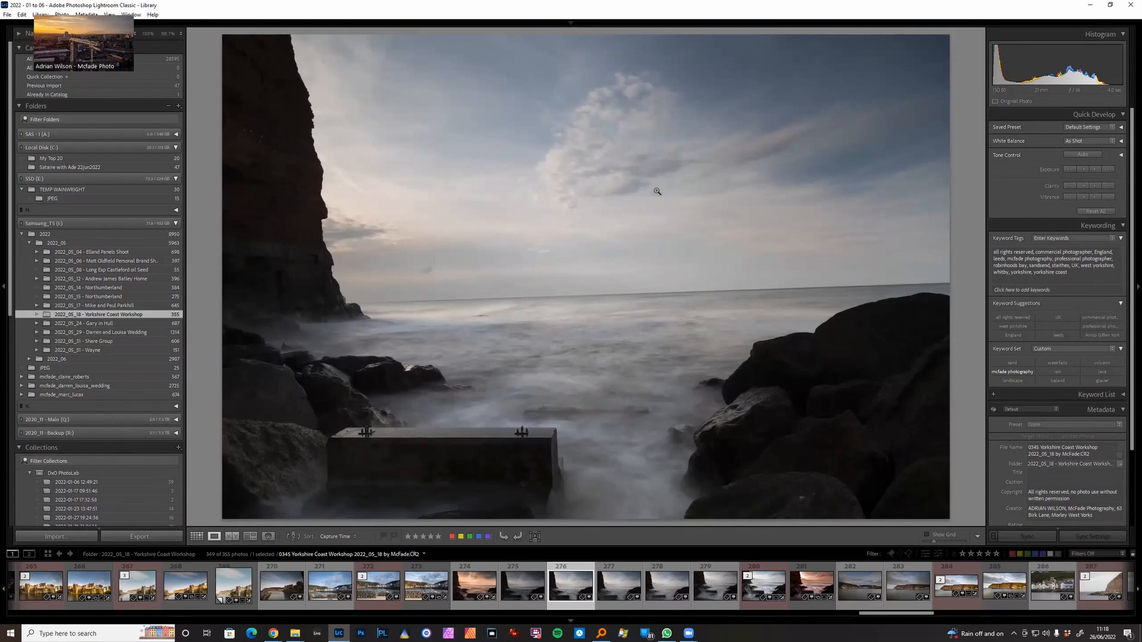
- Open the seascape photo in the Develop module and level its horizon with the Upright Level correction
mouse_move(572, 21)
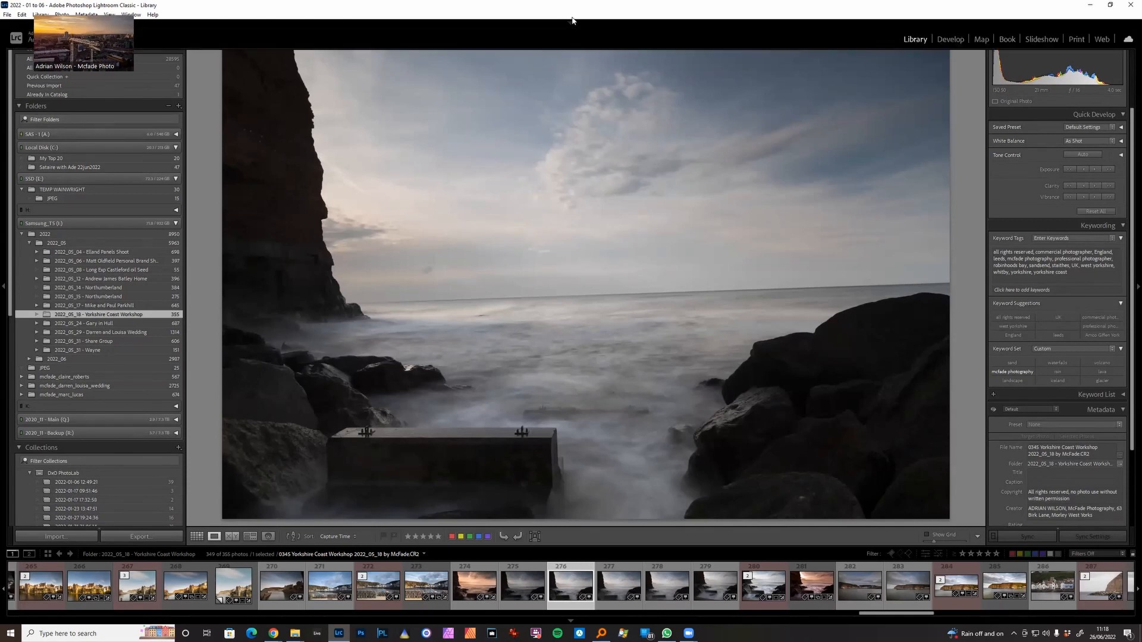
click(948, 40)
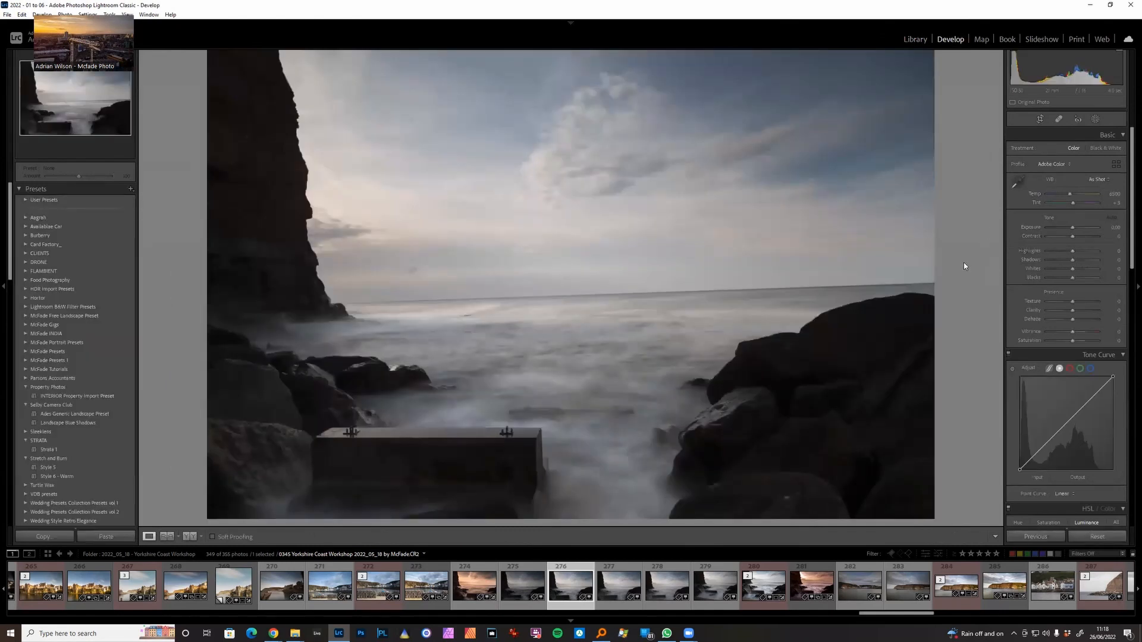
scroll(1086, 166, down, 5)
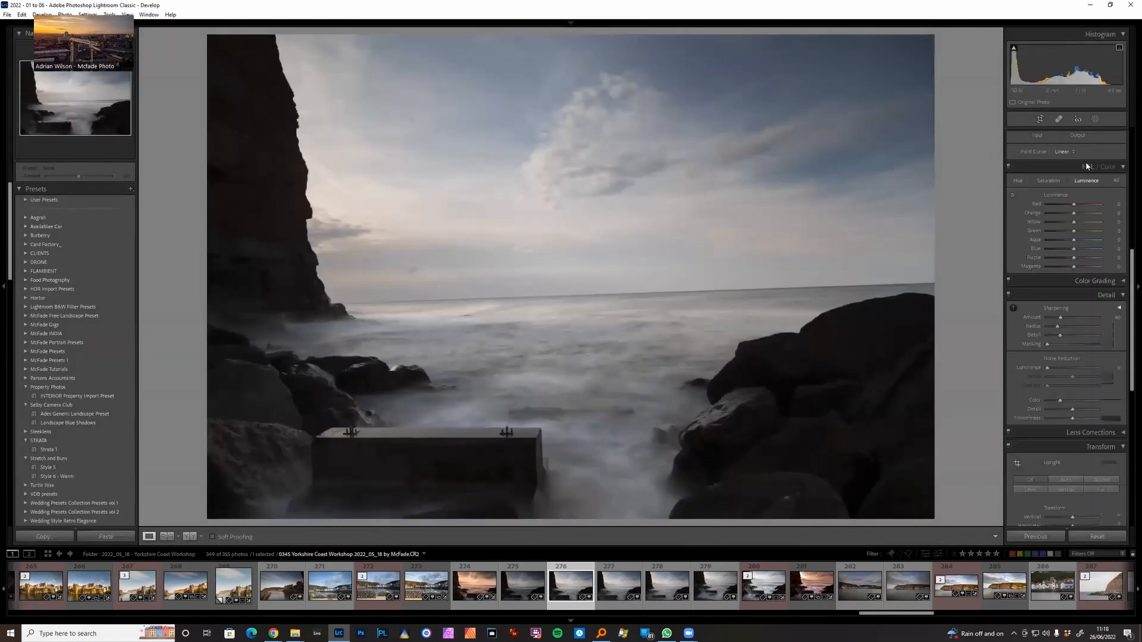
scroll(1086, 172, down, 8)
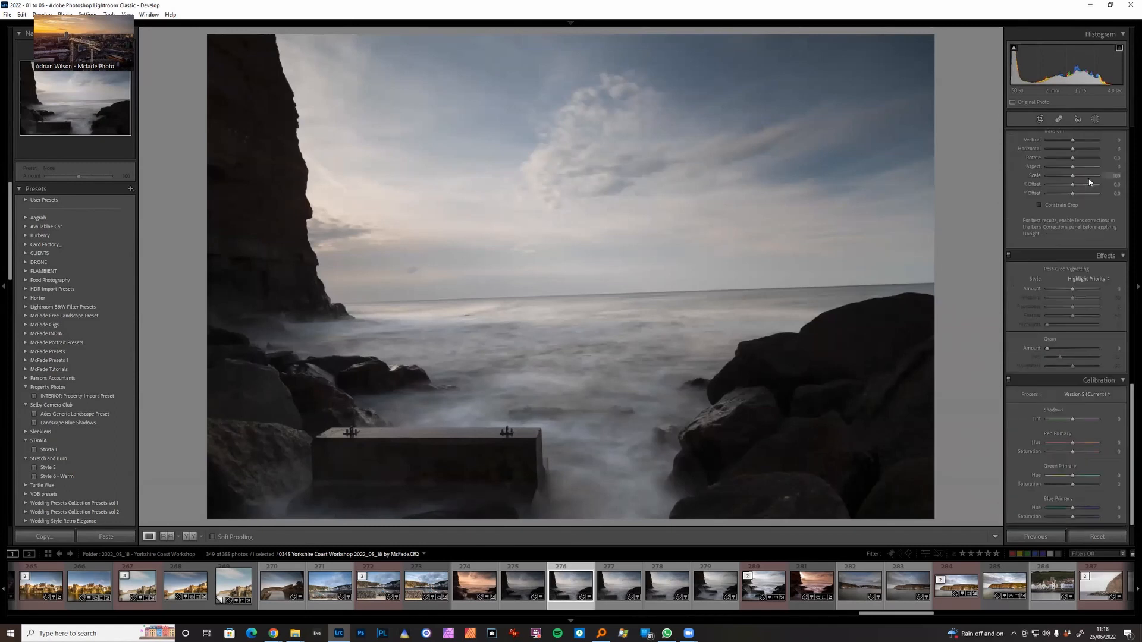
scroll(1088, 184, up, 4)
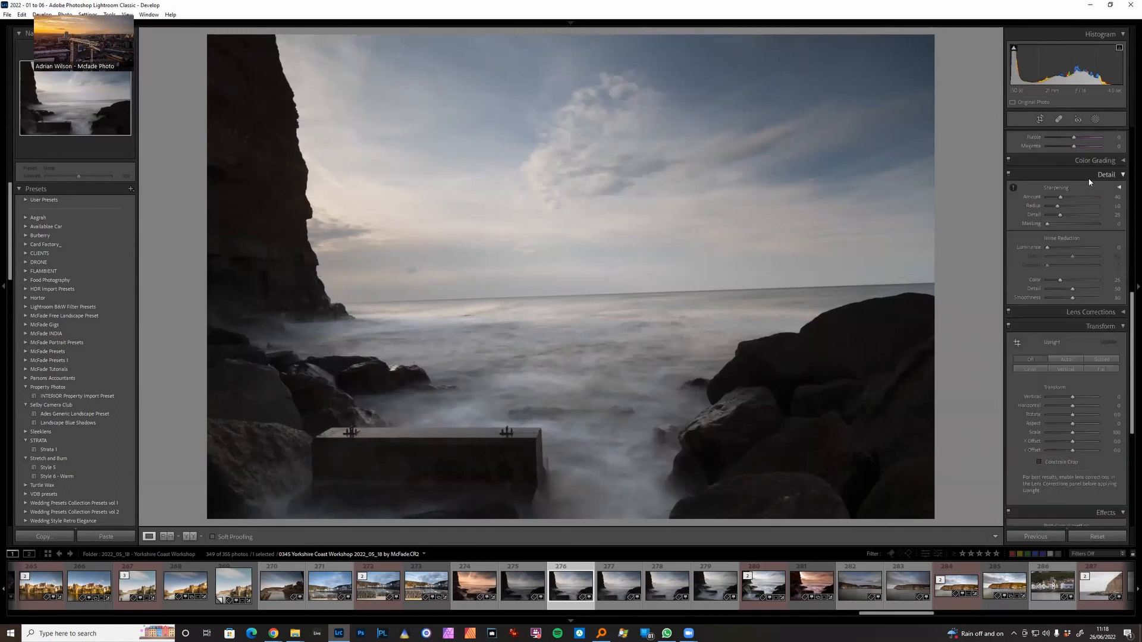
click(1033, 369)
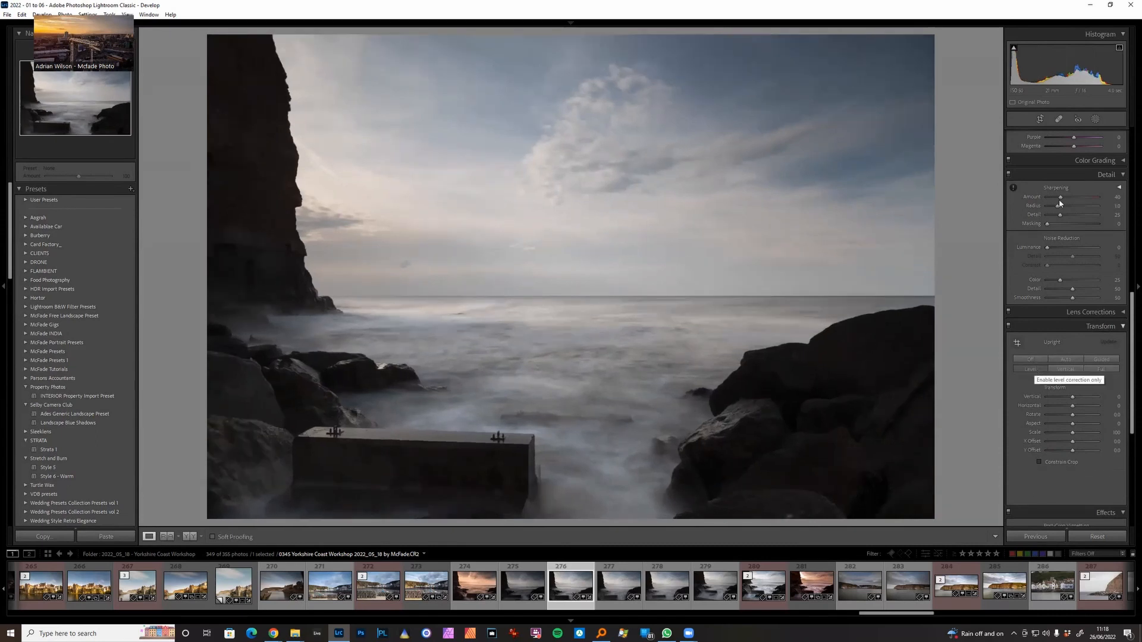
- Straighten the crop by tracing along the sea's horizon with the Straighten tool, and apply the crop
click(1041, 120)
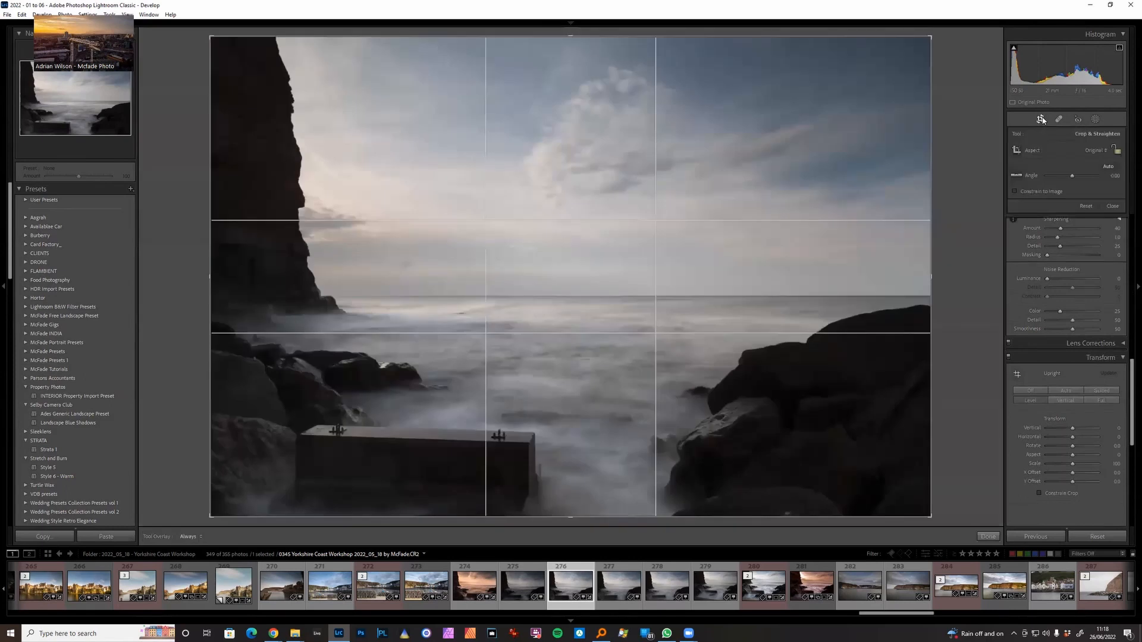
click(1017, 177)
drag(866, 295, 367, 295)
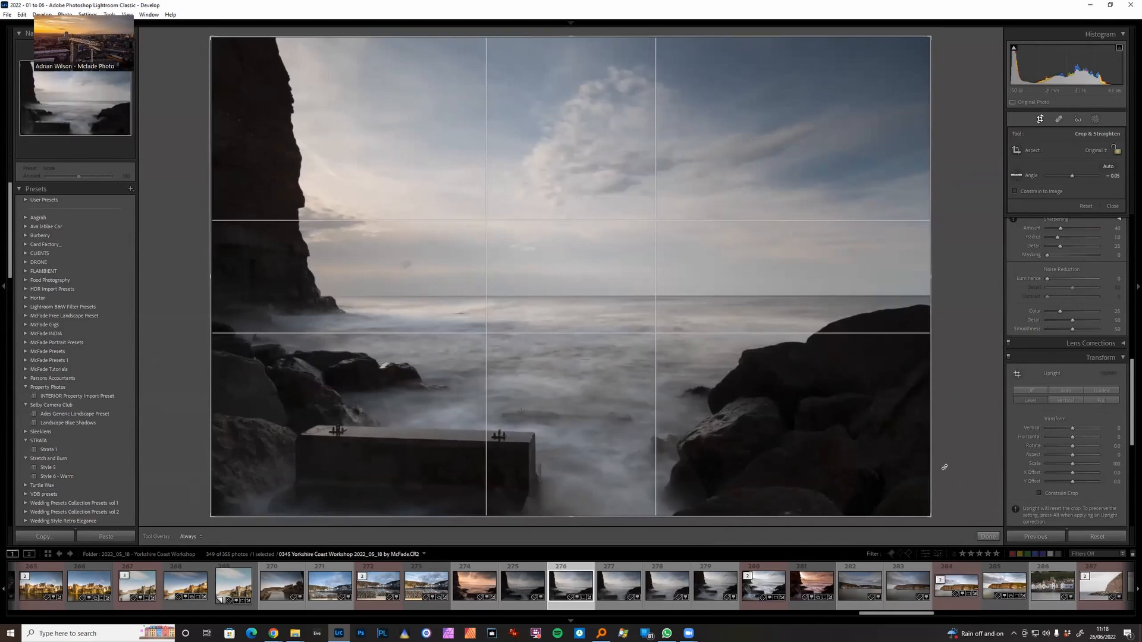
click(988, 537)
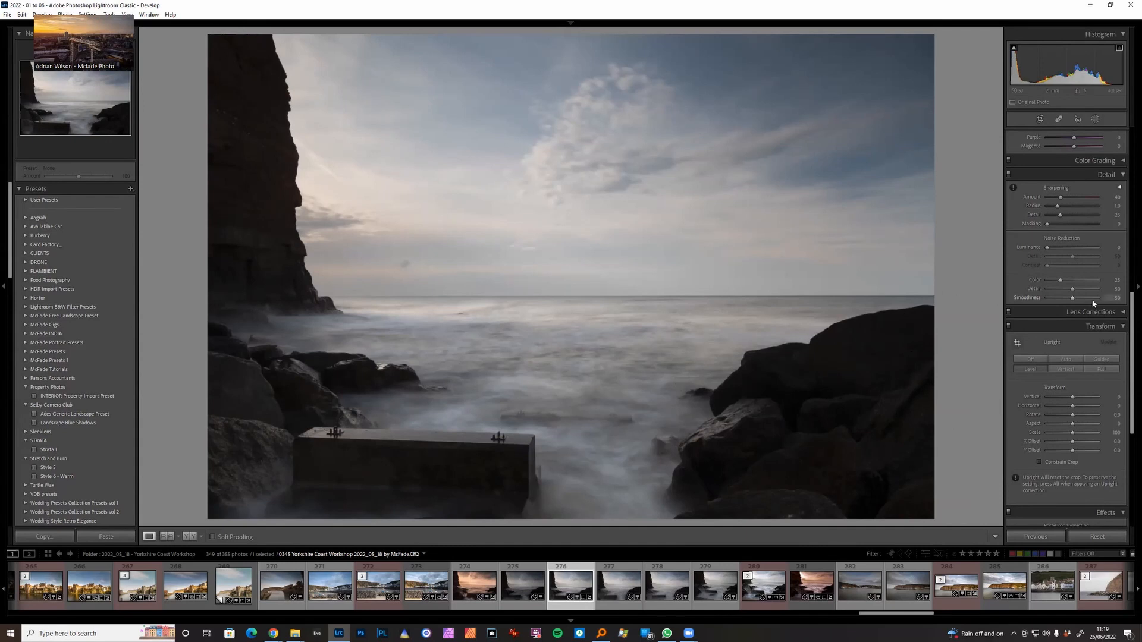
- Set Exposure to +0.70, Highlights to −49 and Shadows to +7 in the Basic adjustments
drag(1131, 326, 1129, 151)
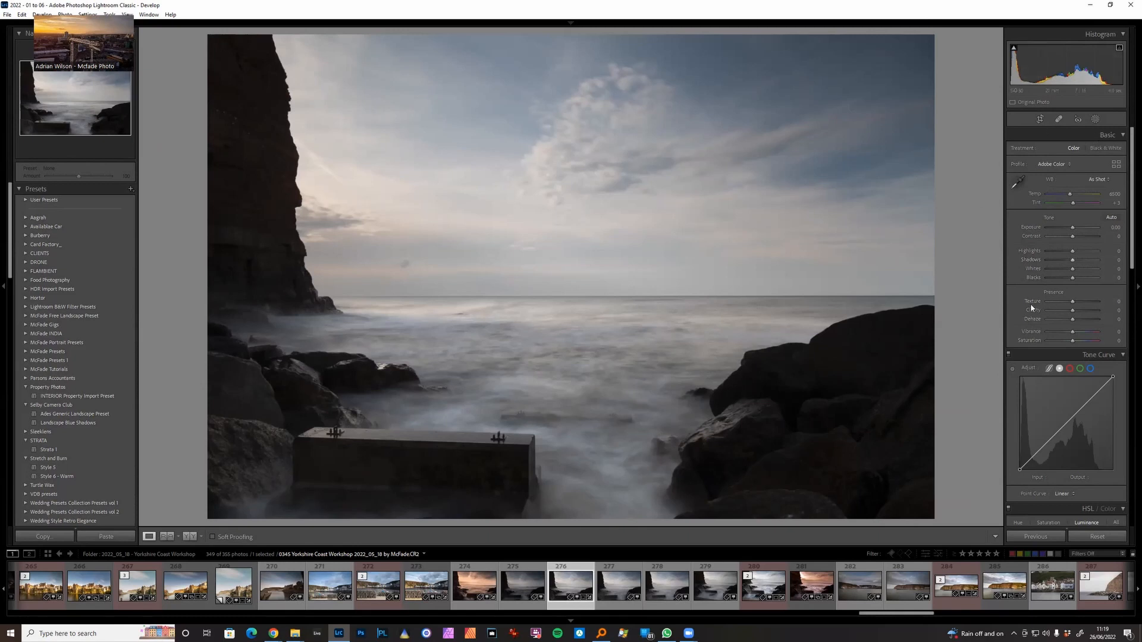
mouse_move(1086, 262)
mouse_down()
mouse_move(1103, 267)
mouse_move(1071, 264)
mouse_move(1125, 261)
mouse_move(1085, 265)
mouse_up()
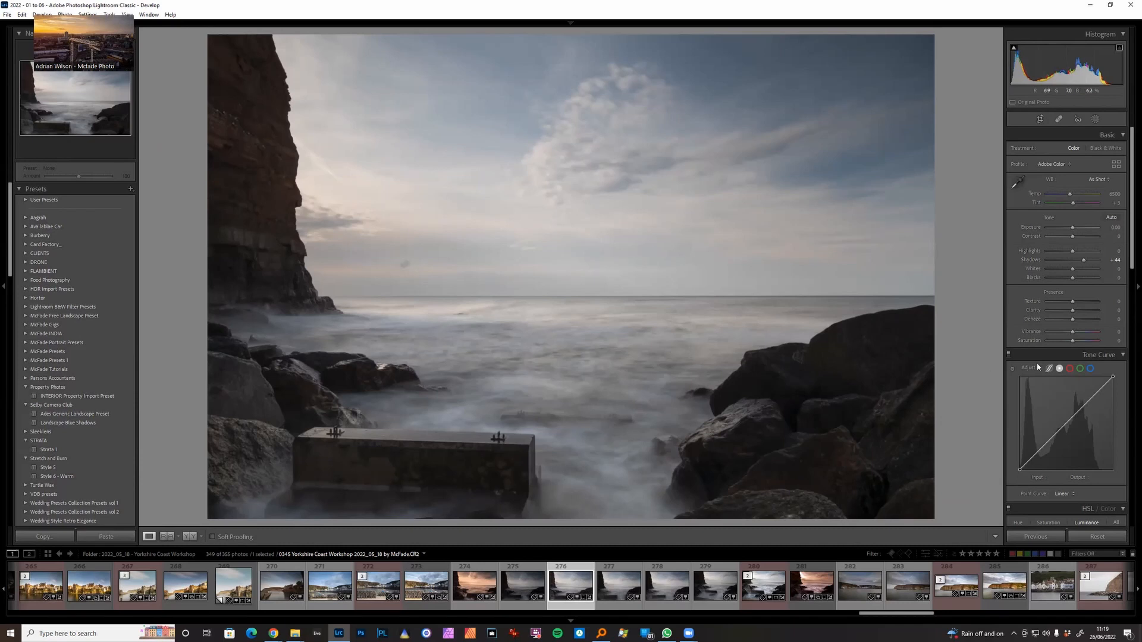
mouse_move(1073, 251)
mouse_down()
mouse_move(1077, 231)
mouse_move(1063, 253)
mouse_up()
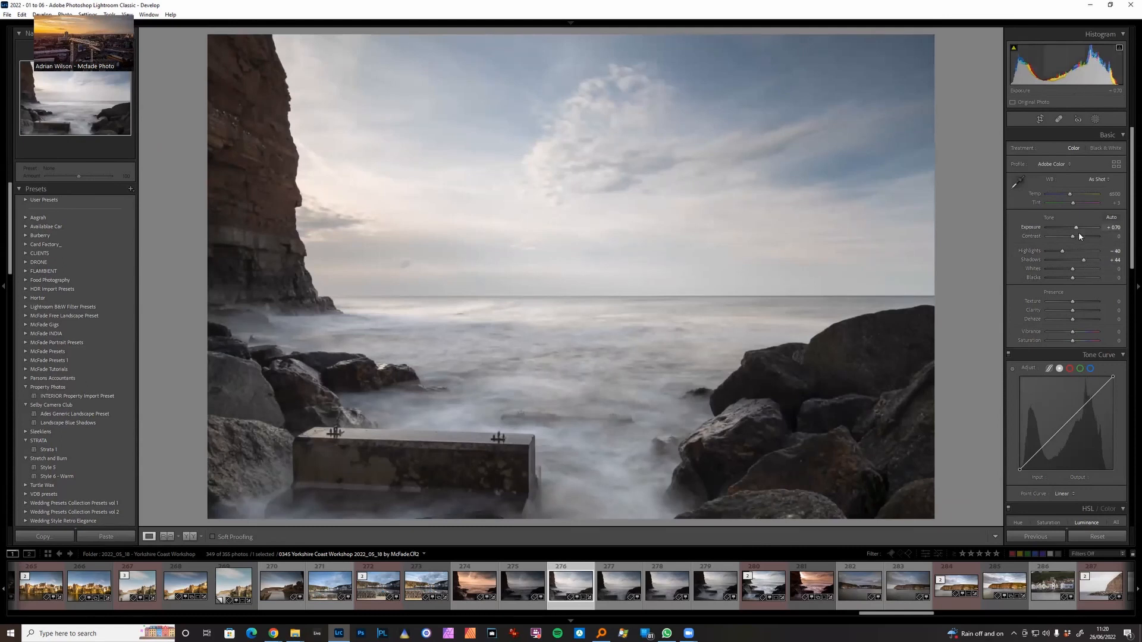
mouse_move(1072, 248)
mouse_down()
mouse_move(1086, 264)
mouse_move(1072, 259)
mouse_up()
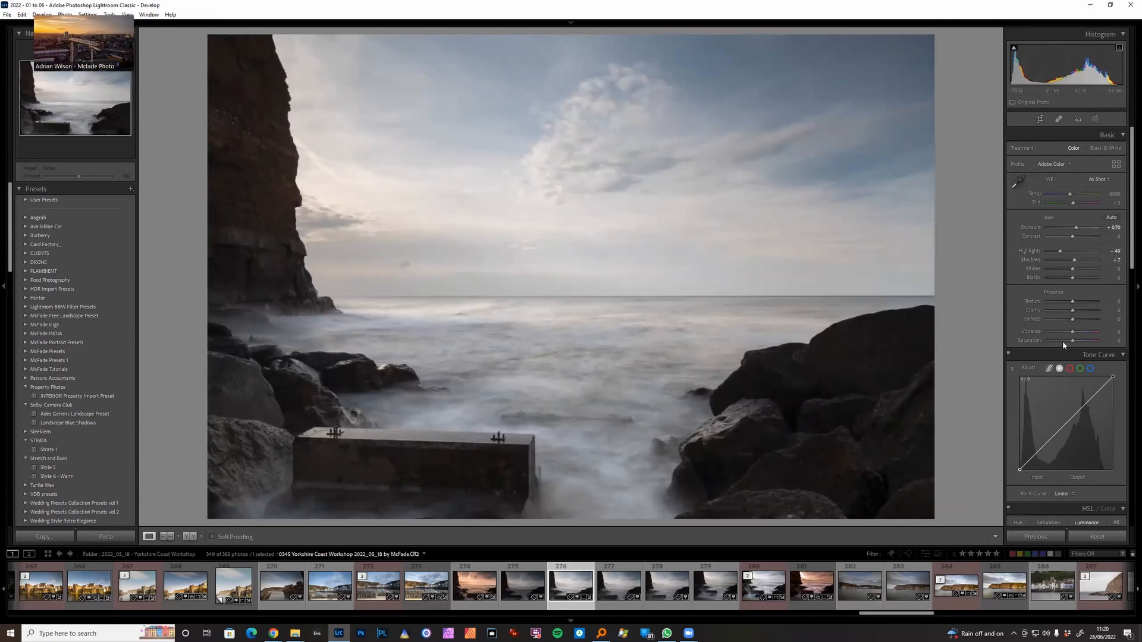
- Set Texture and Clarity to +16, Contrast to +28 and Vibrance to +23, checking the rock detail up close
click(1082, 310)
drag(1081, 312, 1076, 304)
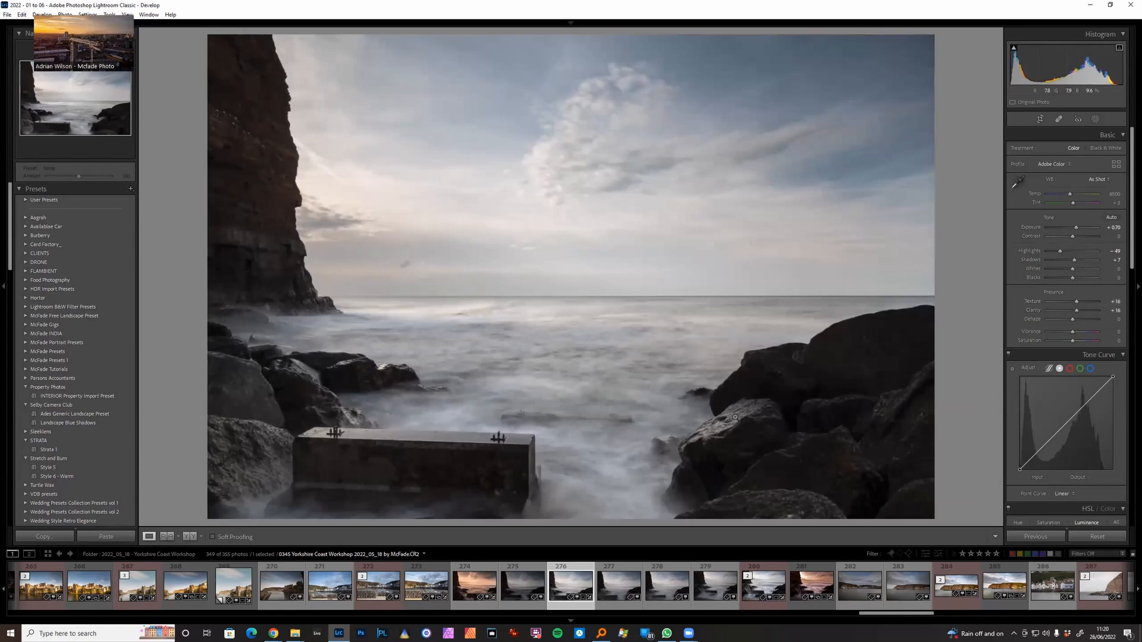
drag(1072, 236, 1080, 260)
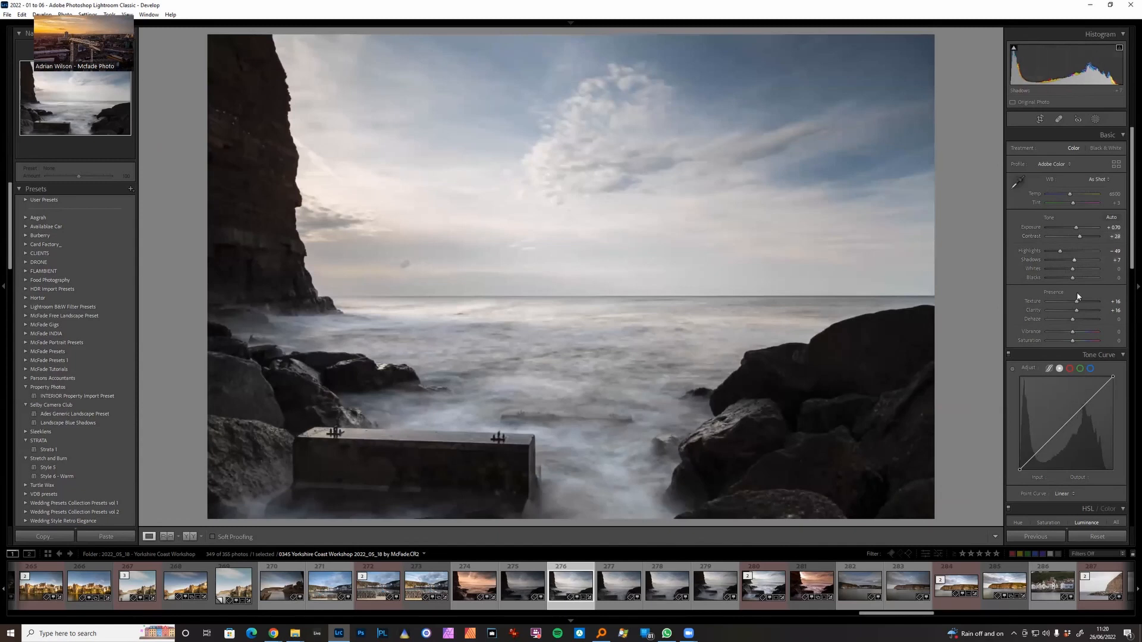
click(727, 429)
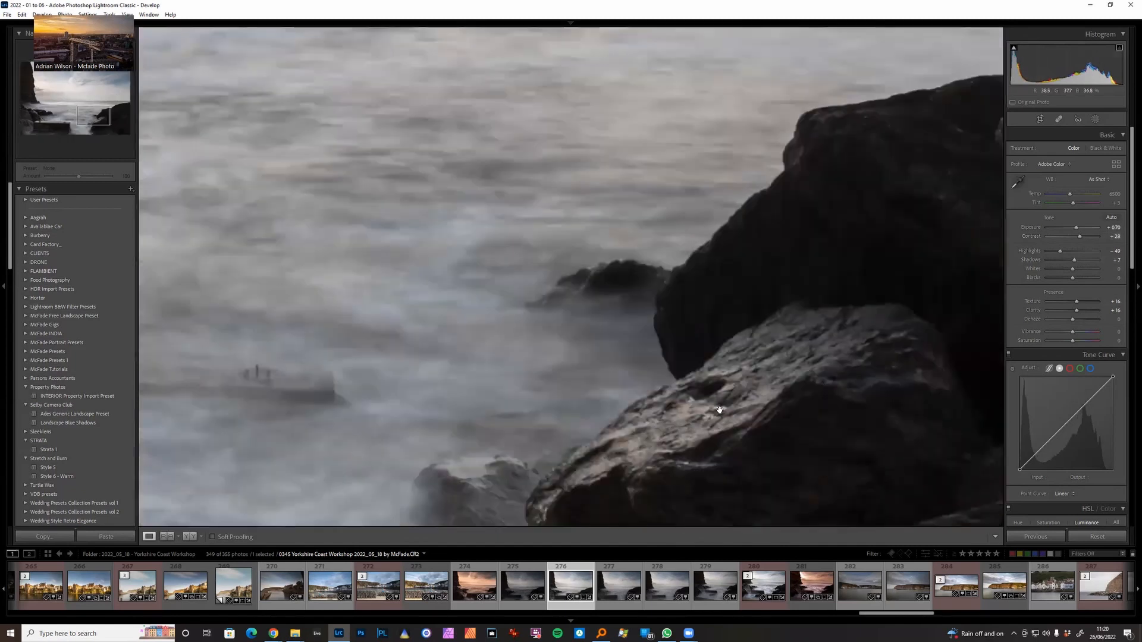
click(722, 396)
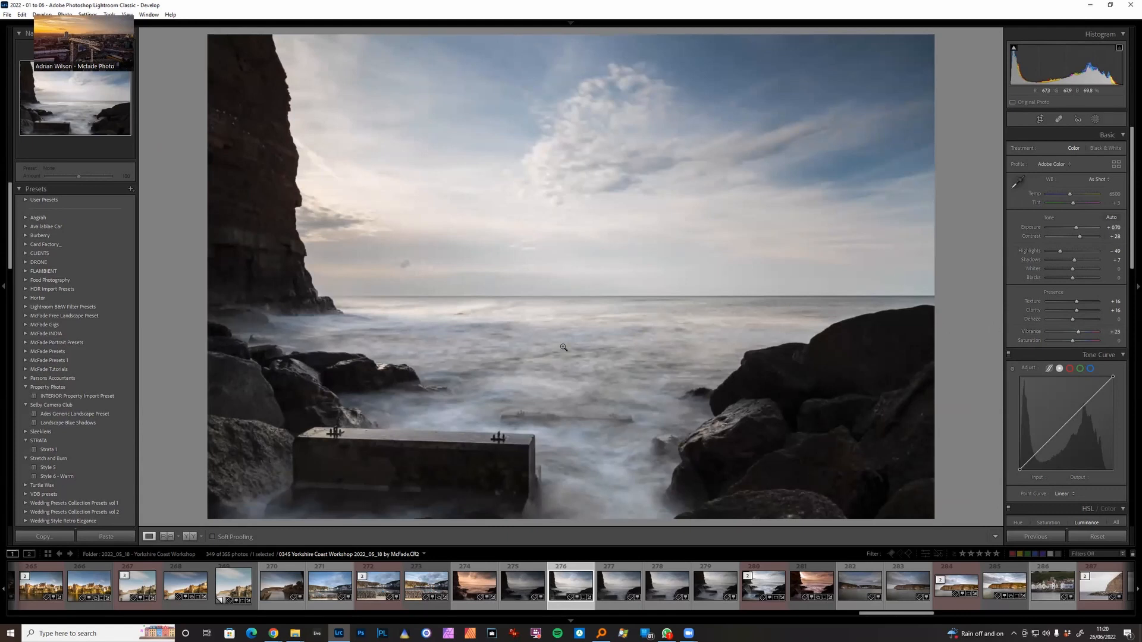
- Warm the white balance to a Temp of about 8900 with Tint +24, and set Highlights to −74 and Whites to −28
click(1085, 195)
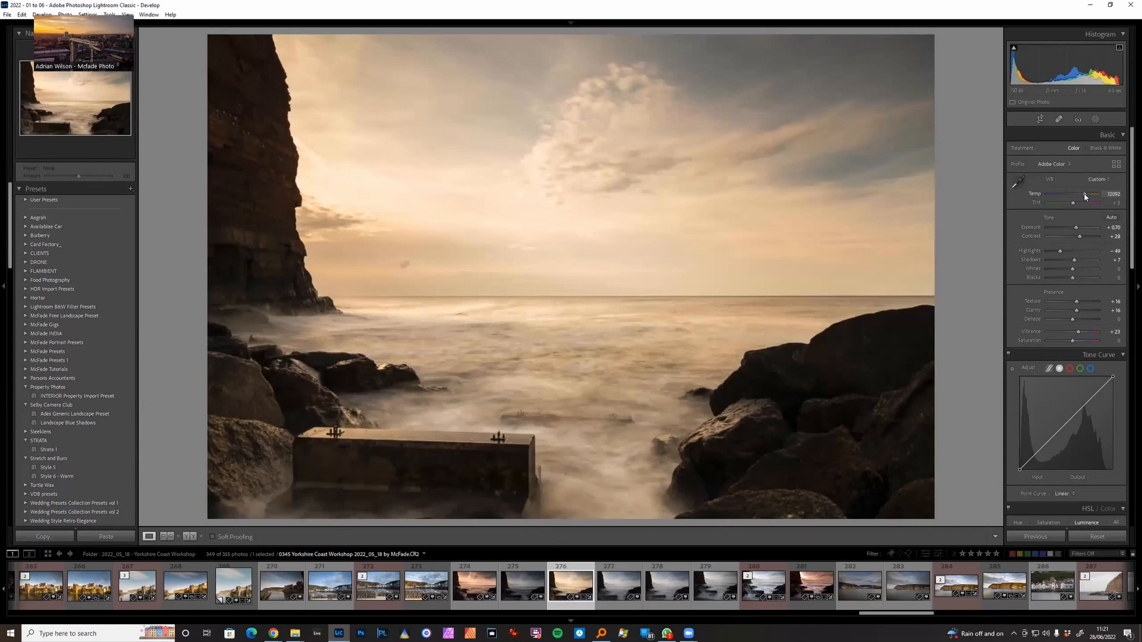
drag(1074, 205, 1081, 207)
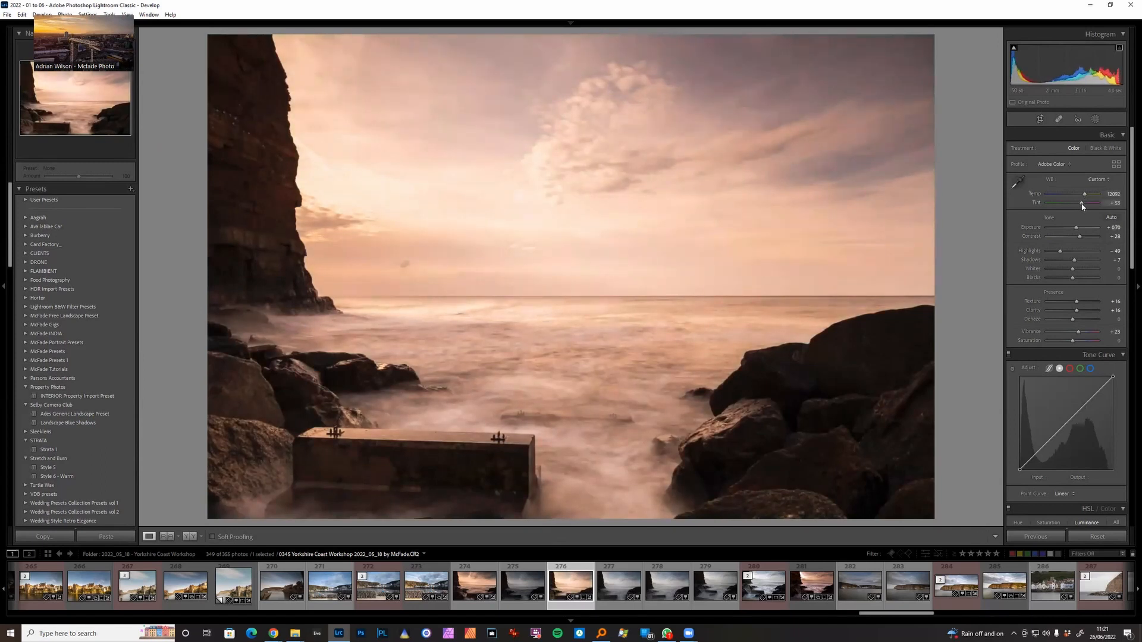
mouse_move(1073, 251)
mouse_down()
mouse_move(1054, 251)
mouse_move(1067, 270)
mouse_up()
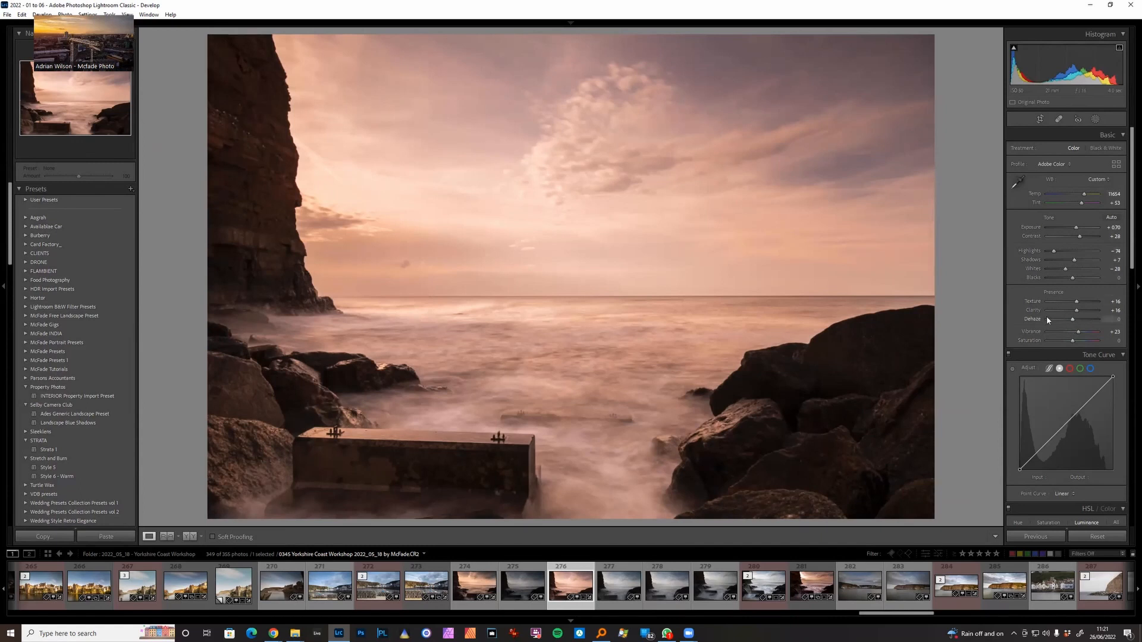
drag(1084, 202, 1075, 201)
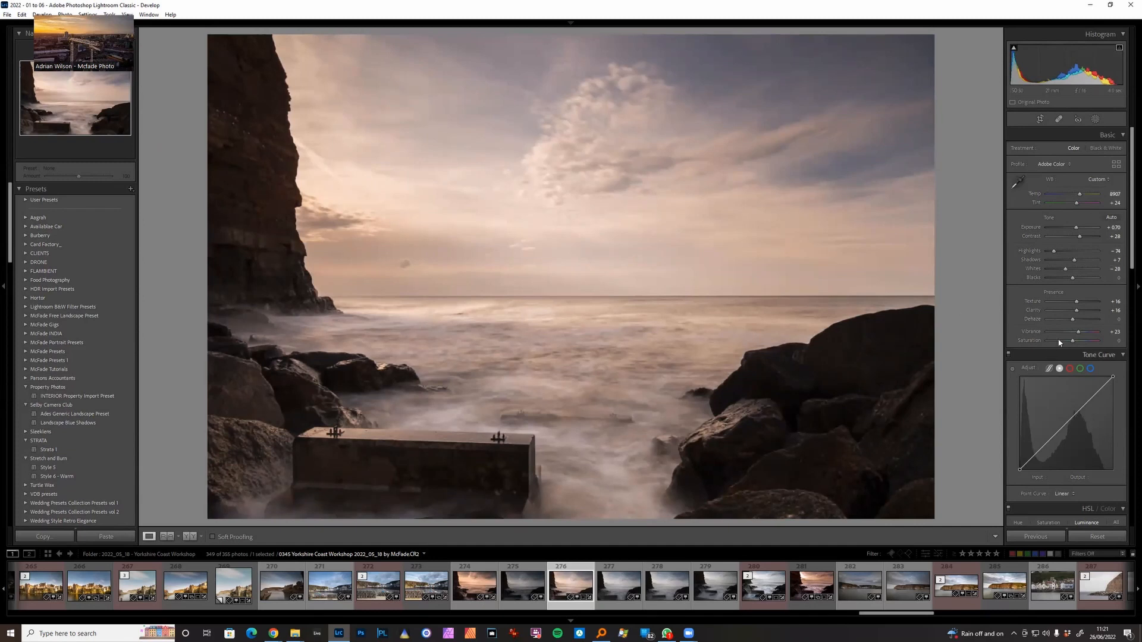
- Set the calibration's Blue Primary Saturation to +100, Red Primary Saturation to +40 and Red Primary Hue to +25
scroll(1083, 340, down, 3)
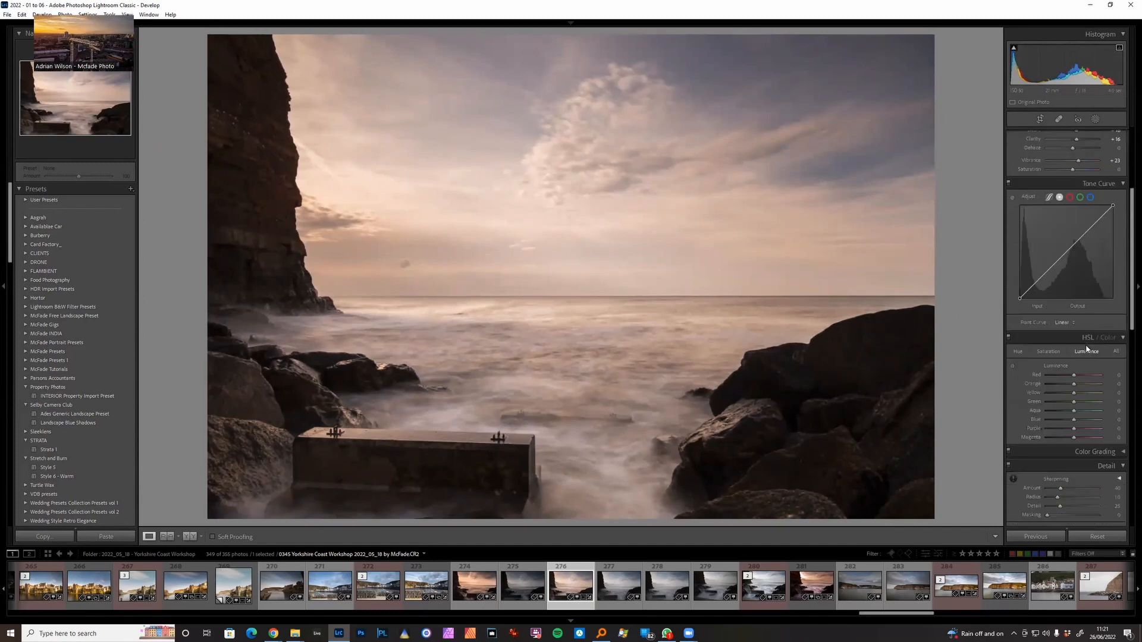
scroll(1088, 348, down, 3)
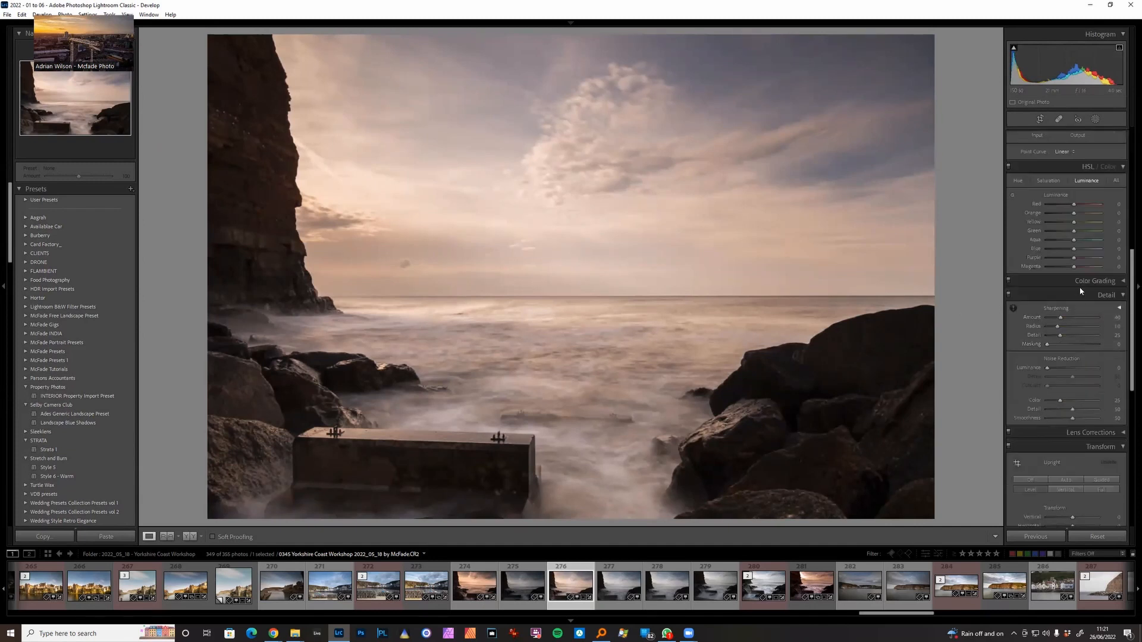
scroll(1083, 267, down, 6)
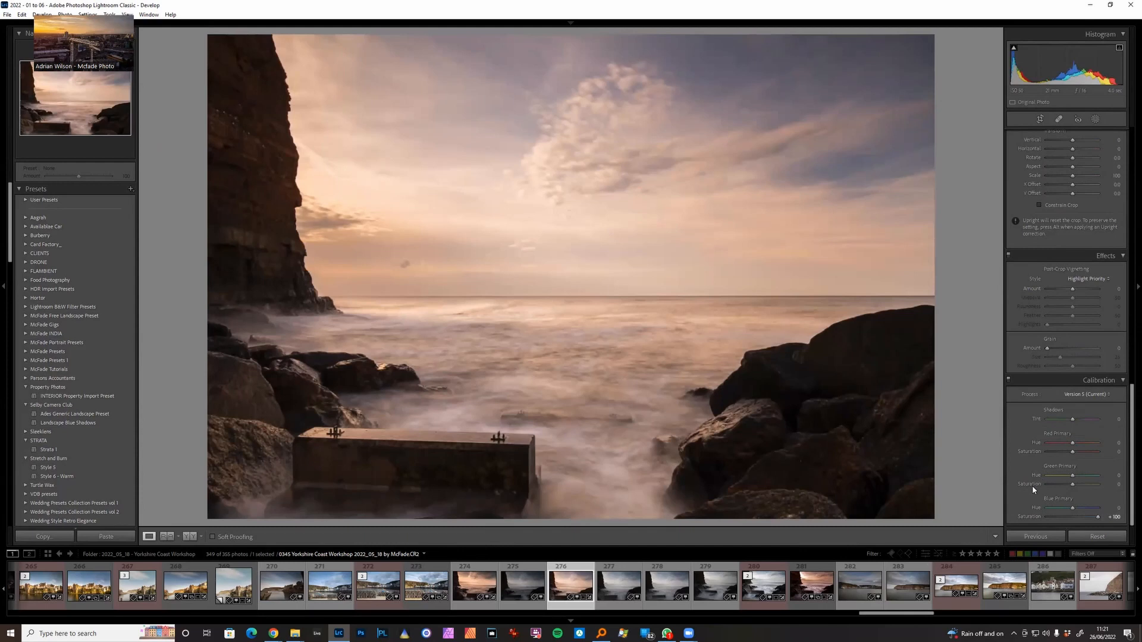
click(1074, 519)
drag(1079, 515, 1102, 518)
mouse_move(1072, 452)
mouse_down()
mouse_move(1088, 455)
mouse_move(1010, 469)
mouse_move(1080, 469)
mouse_up()
mouse_move(1072, 443)
mouse_down()
mouse_move(1047, 444)
mouse_move(1081, 445)
mouse_up()
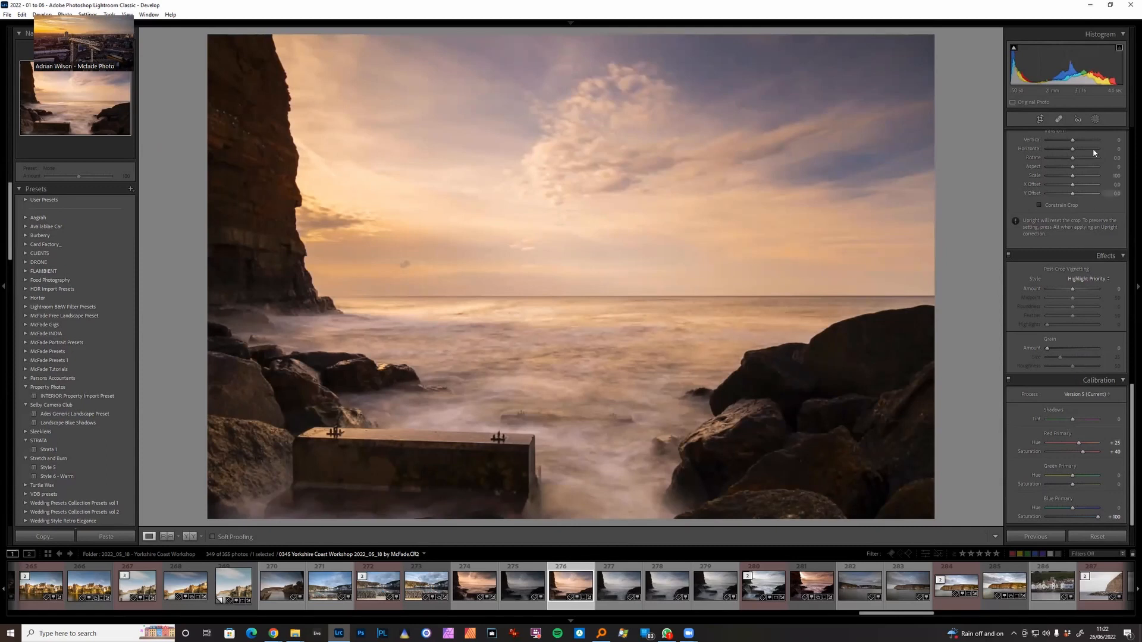
- Add a post-crop vignette with Amount −12, Midpoint 19 and Feather 100
click(1069, 289)
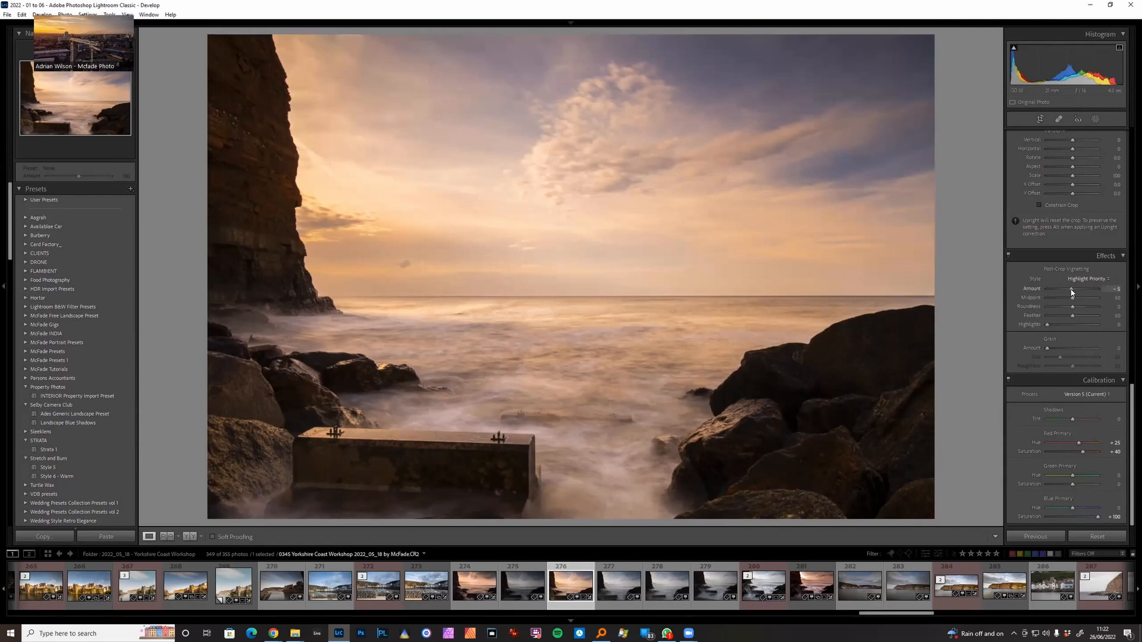
click(1057, 299)
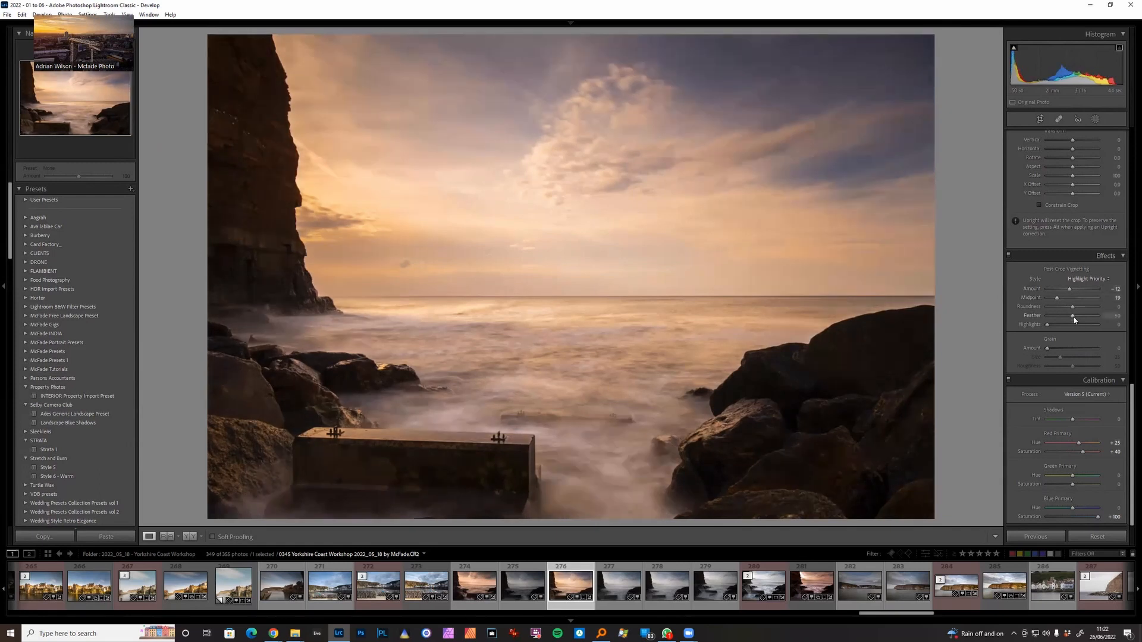
drag(1075, 316, 1098, 319)
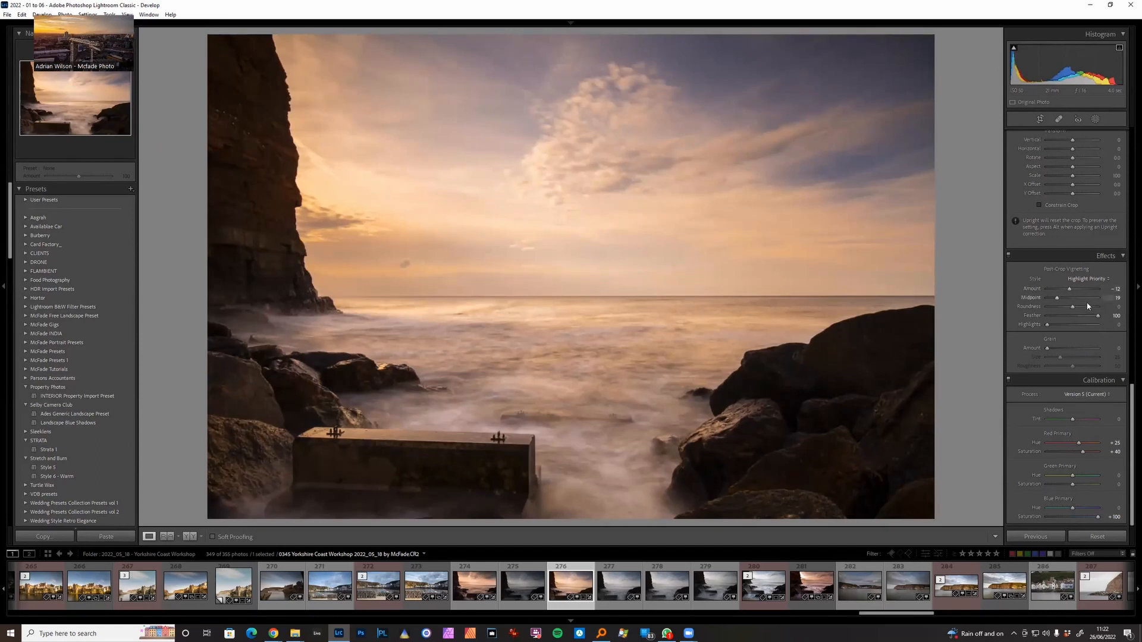
- Test the vignette with Feather 0, Amount +100 and Highlights 100, and return it to Amount −18, Highlights 0 and Feather 100
drag(1098, 315, 1094, 293)
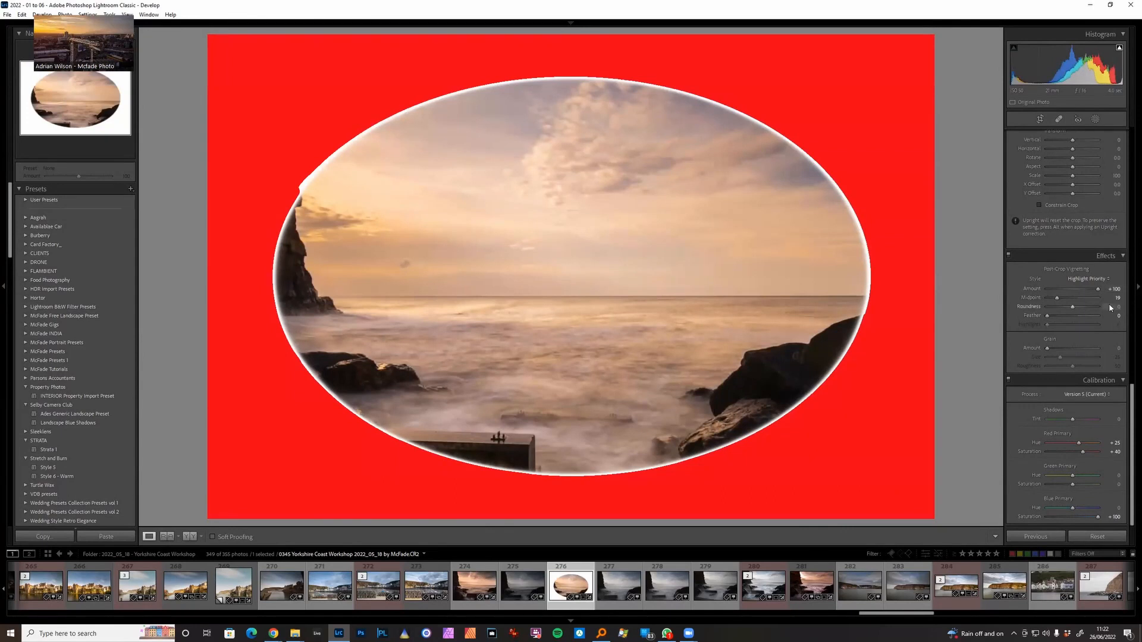
click(1070, 290)
drag(1071, 292, 1129, 321)
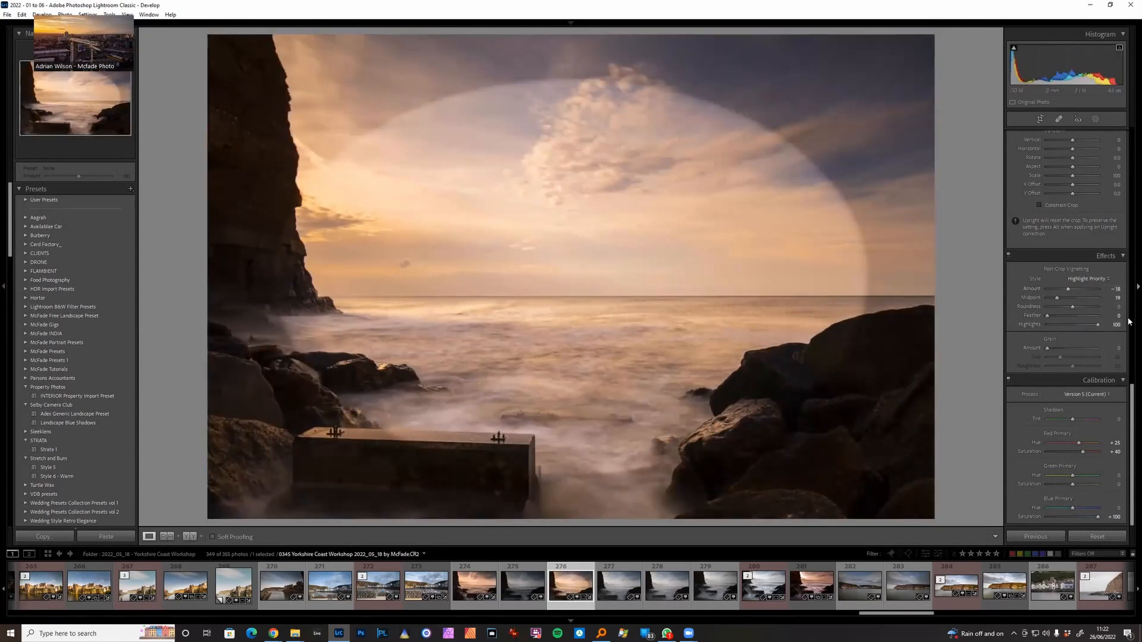
click(1048, 325)
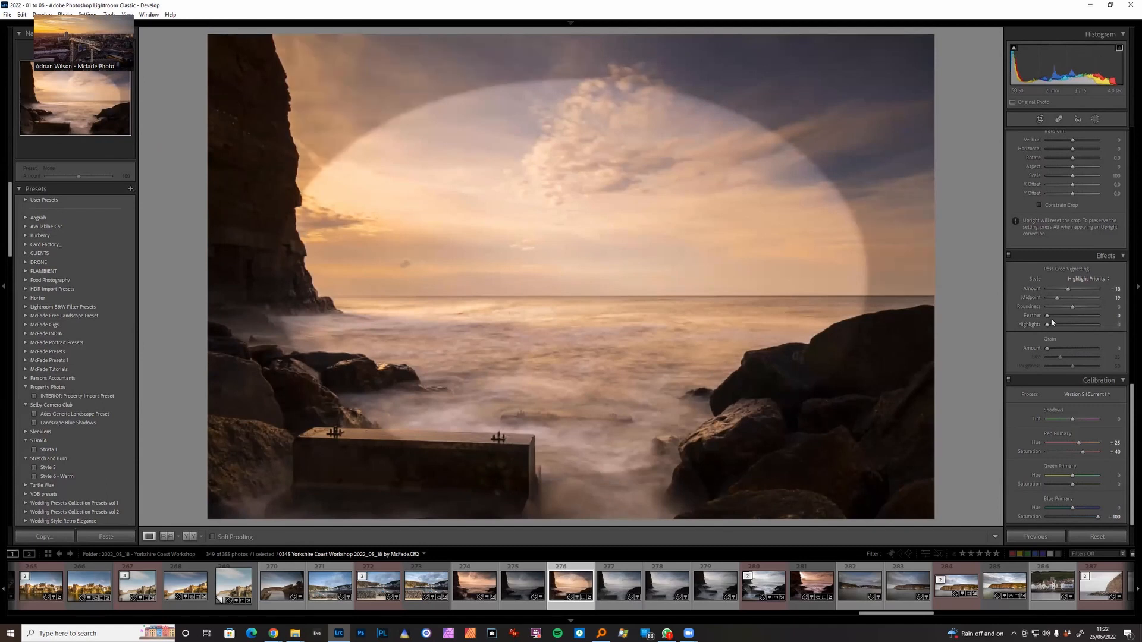
drag(1058, 317, 1118, 316)
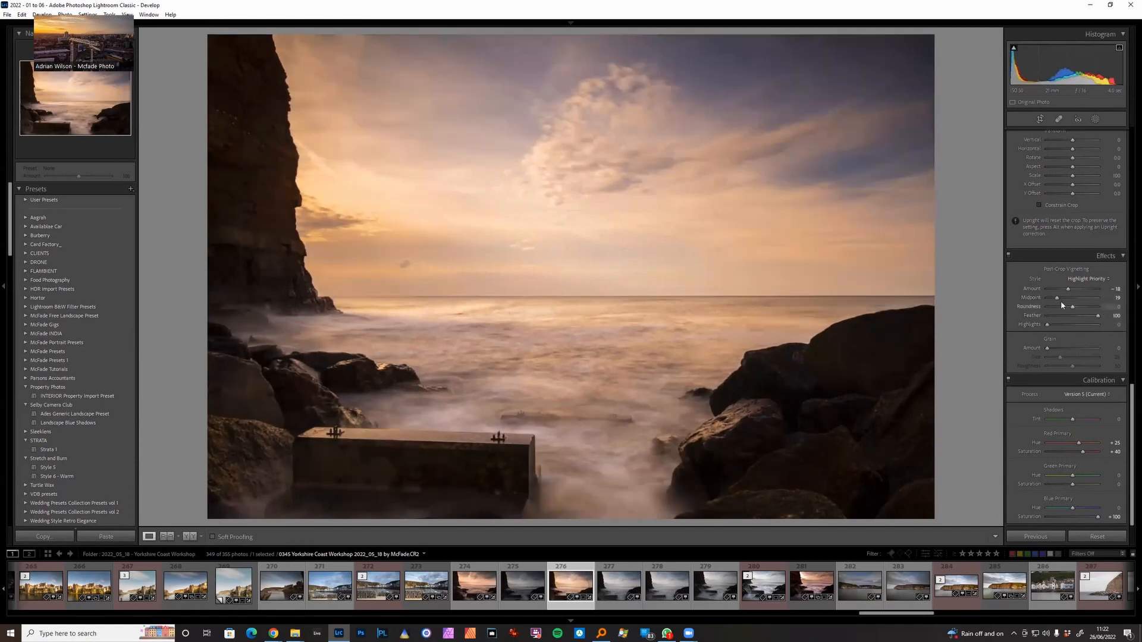
- Set the post-crop vignette's Amount to −21 and Midpoint to 25
drag(1067, 290, 1067, 291)
drag(1068, 290, 1061, 298)
- Enable Remove Chromatic Aberration and Profile Corrections in the lens corrections for the photo
drag(1128, 435, 1128, 362)
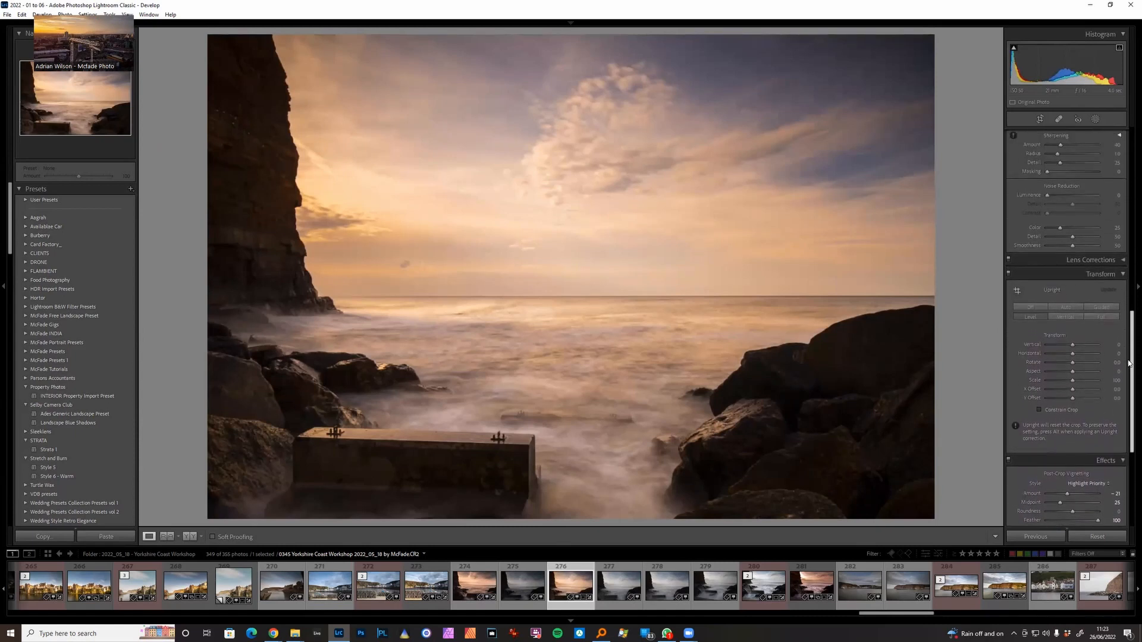
click(1123, 276)
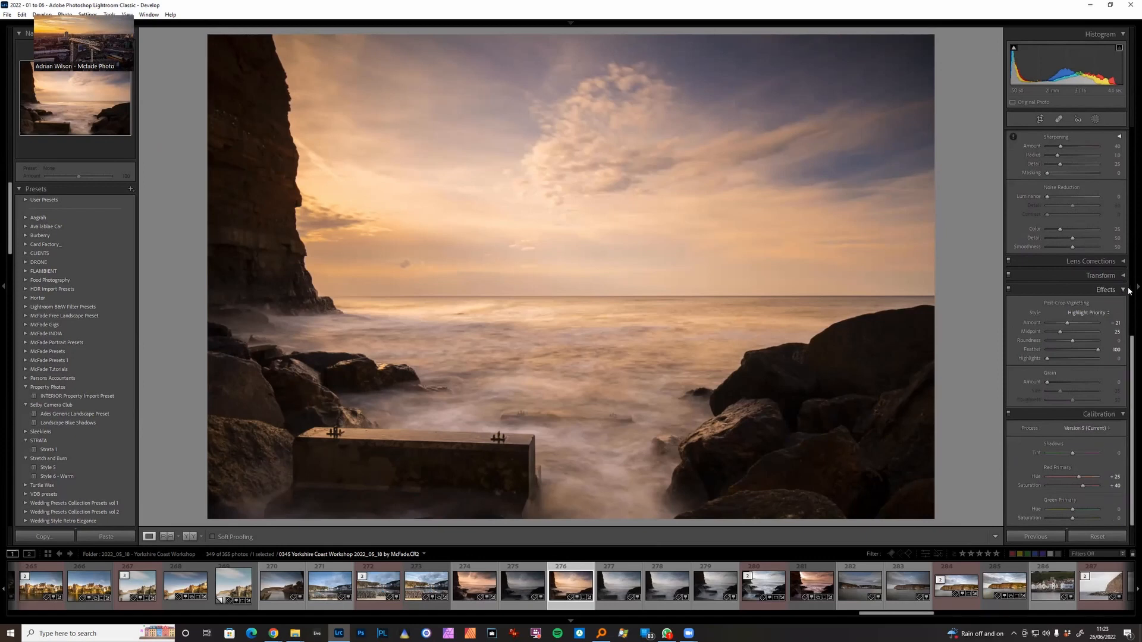
click(1123, 291)
click(1123, 338)
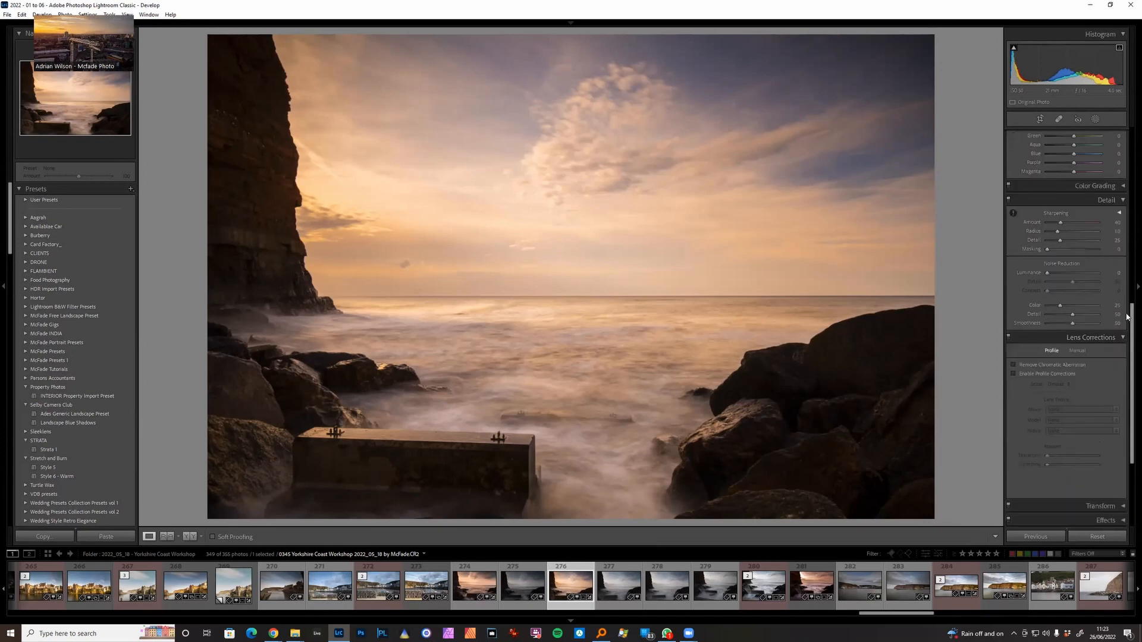
scroll(1120, 263, up, 2)
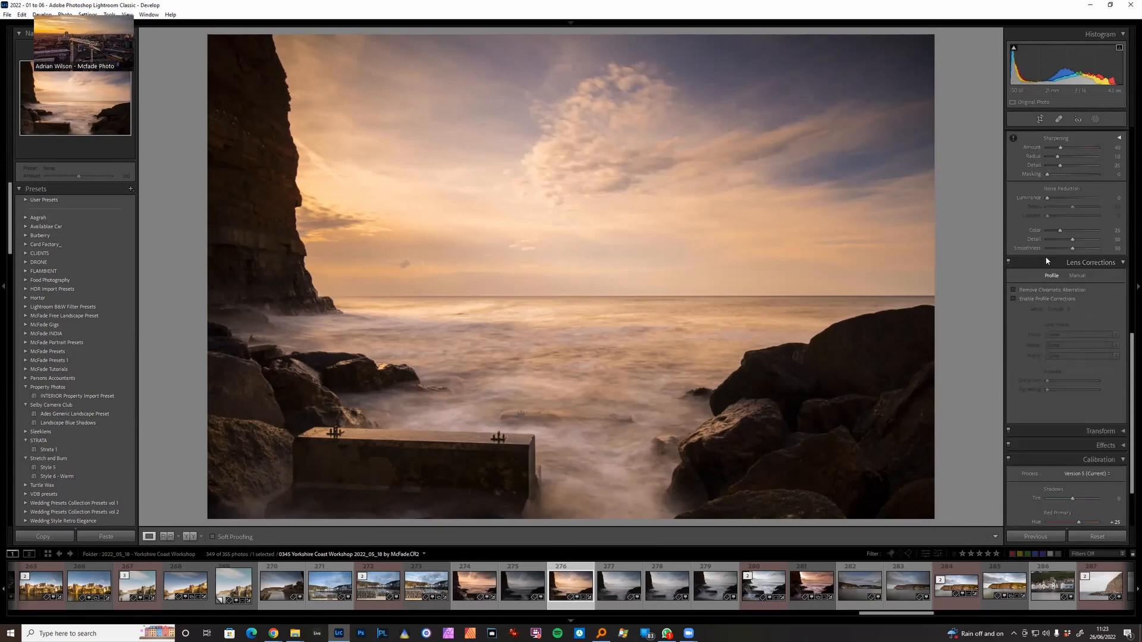
click(1013, 291)
click(1014, 299)
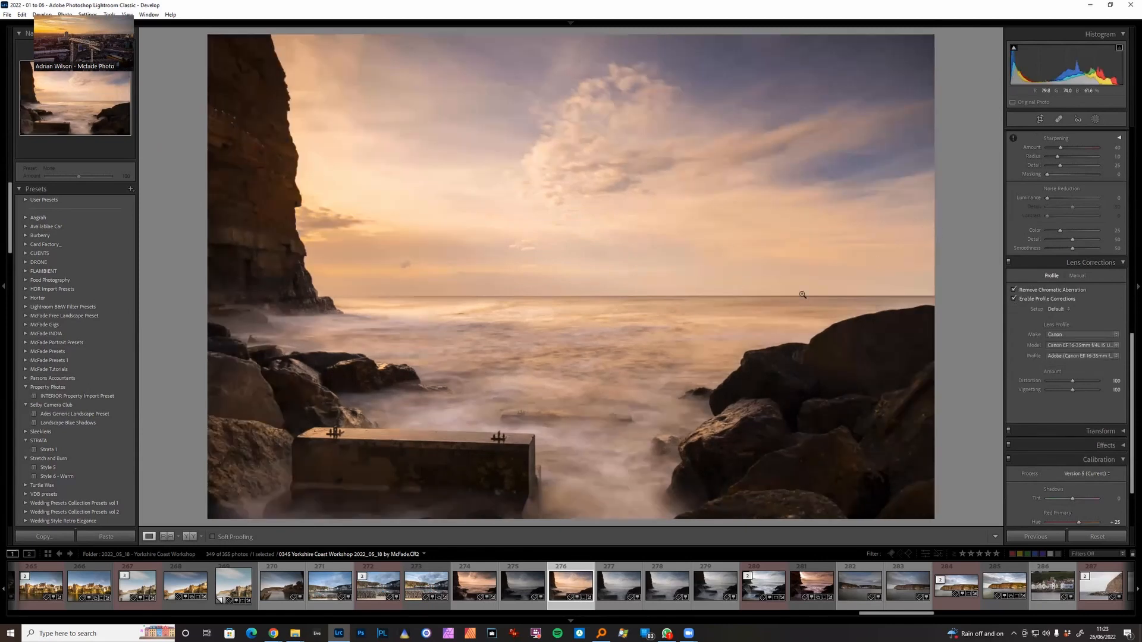
- Set the post-crop vignette's Amount to −30 and Midpoint to 20
scroll(1053, 412, down, 2)
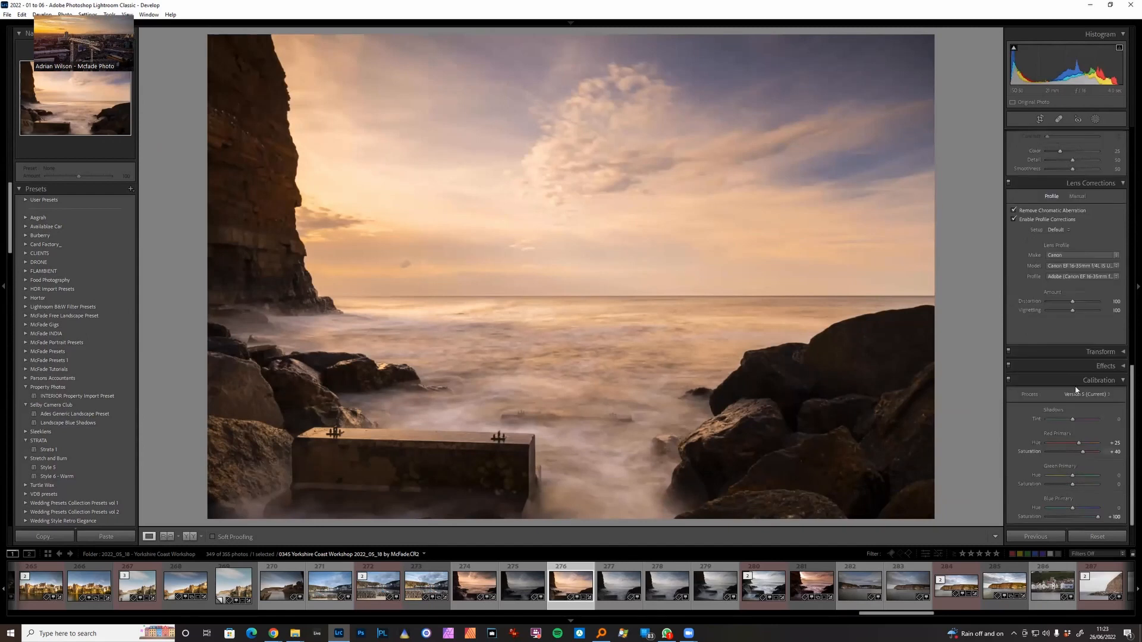
click(1123, 367)
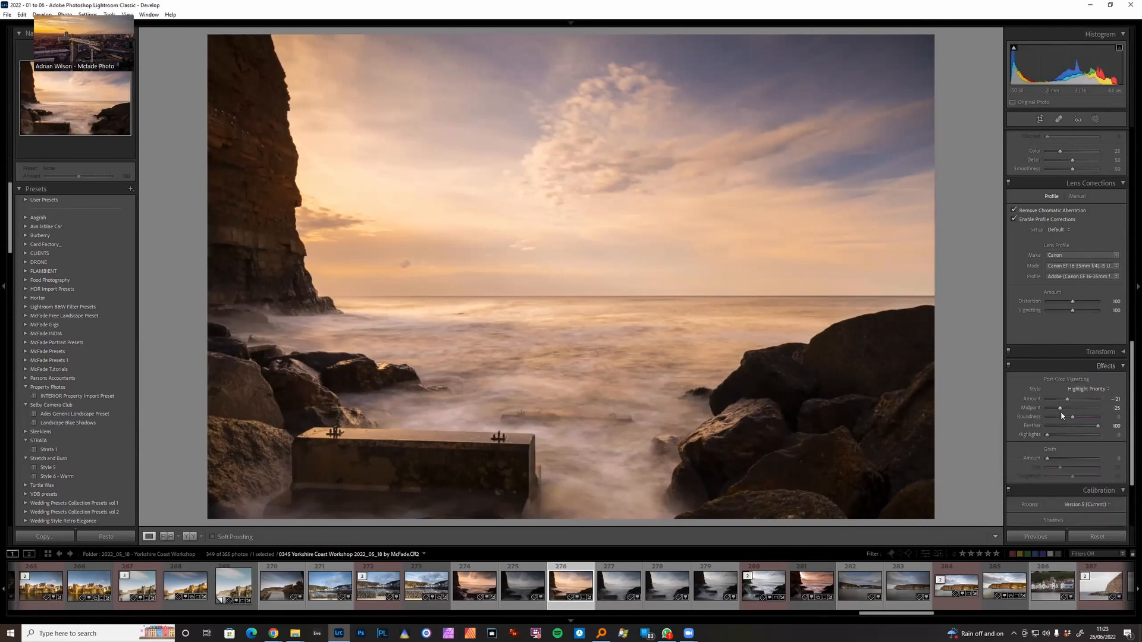
drag(1058, 408, 1065, 400)
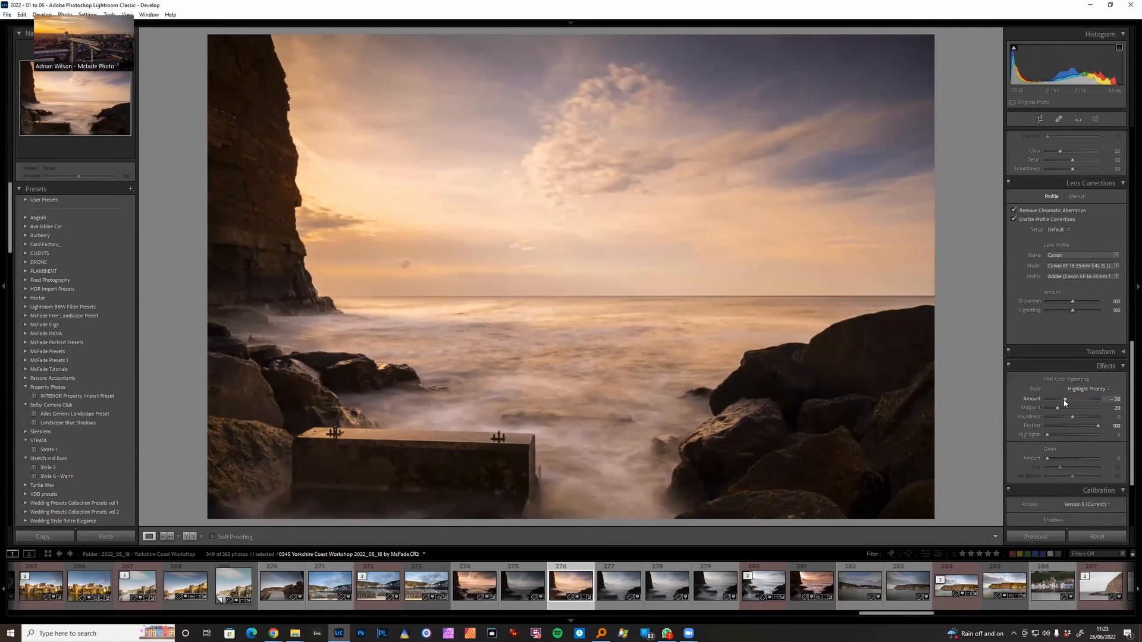
- View the manual lens correction controls for distortion, defringe and vignetting
drag(1130, 393, 1129, 367)
scroll(1105, 360, up, 3)
click(1077, 345)
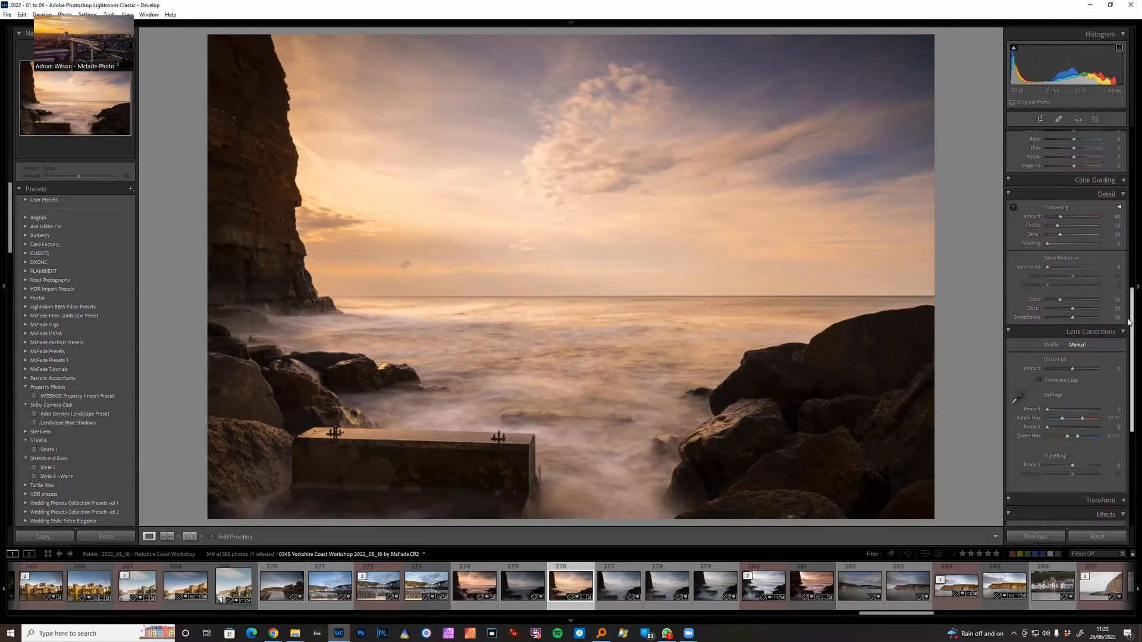
- Raise the saturation of the sky's upper and blue cloud areas with the HSL targeted adjustment tool
scroll(1129, 322, up, 3)
click(1121, 280)
scroll(1090, 233, up, 3)
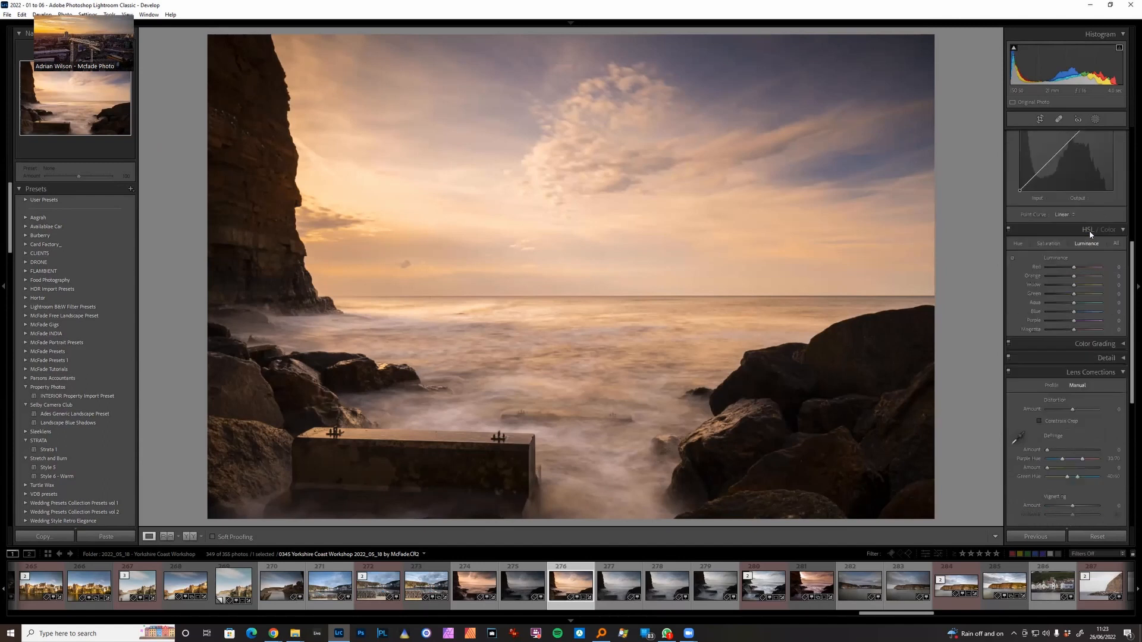
click(1049, 243)
click(1012, 259)
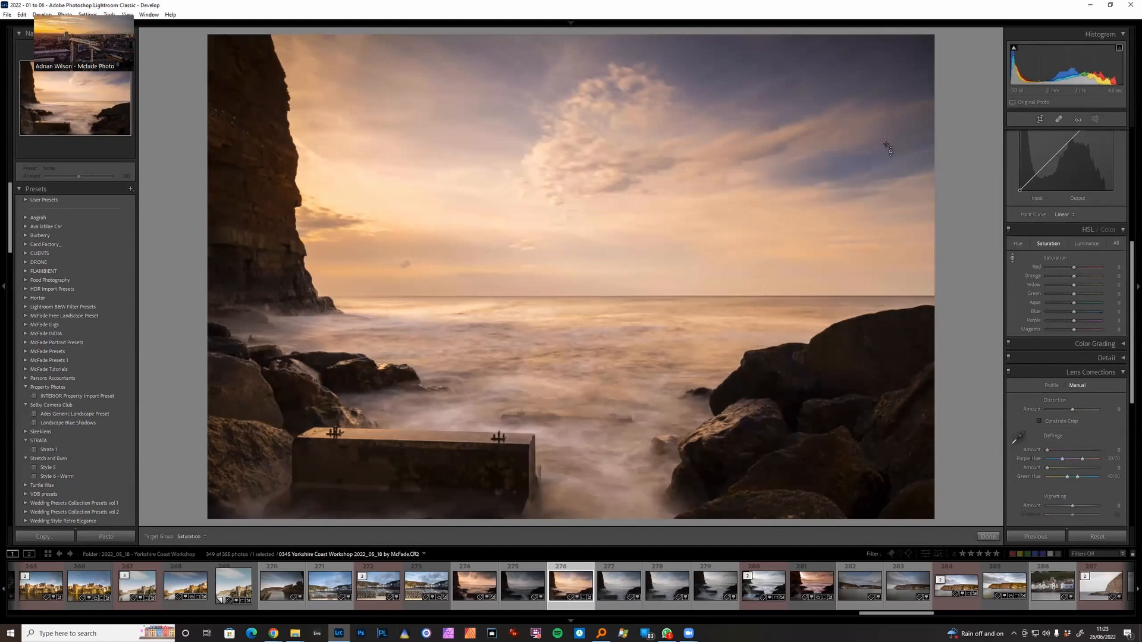
drag(797, 95, 797, 67)
drag(830, 172, 830, 169)
- Adjust the luminance of the sky's orange, yellow, blue and purple tones with the targeted adjustment tool
click(1091, 242)
drag(336, 255, 350, 290)
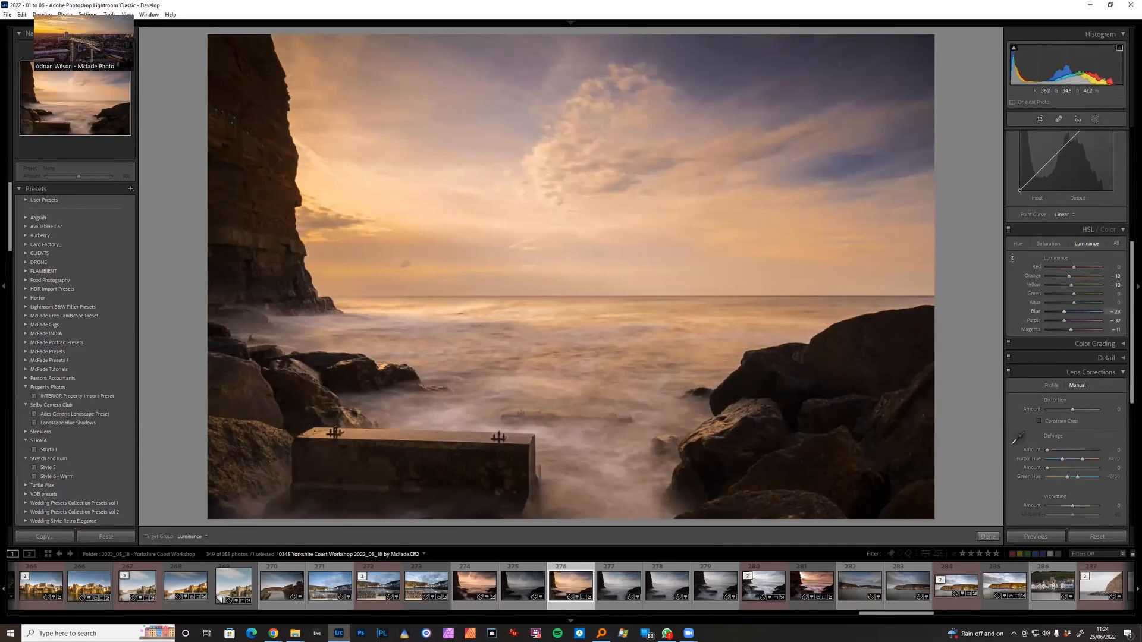
drag(858, 160, 776, 101)
drag(400, 231, 400, 235)
- Create a Select Sky mask, hide its overlay and set its Dehaze to 16
scroll(1053, 254, up, 5)
scroll(1072, 291, up, 1)
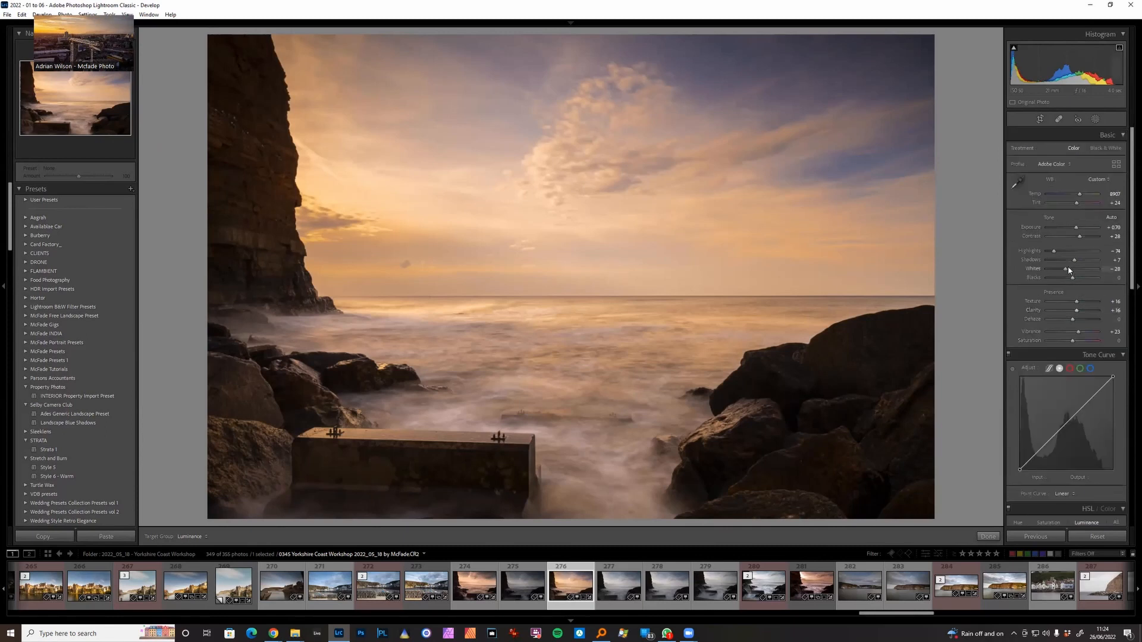
click(1096, 120)
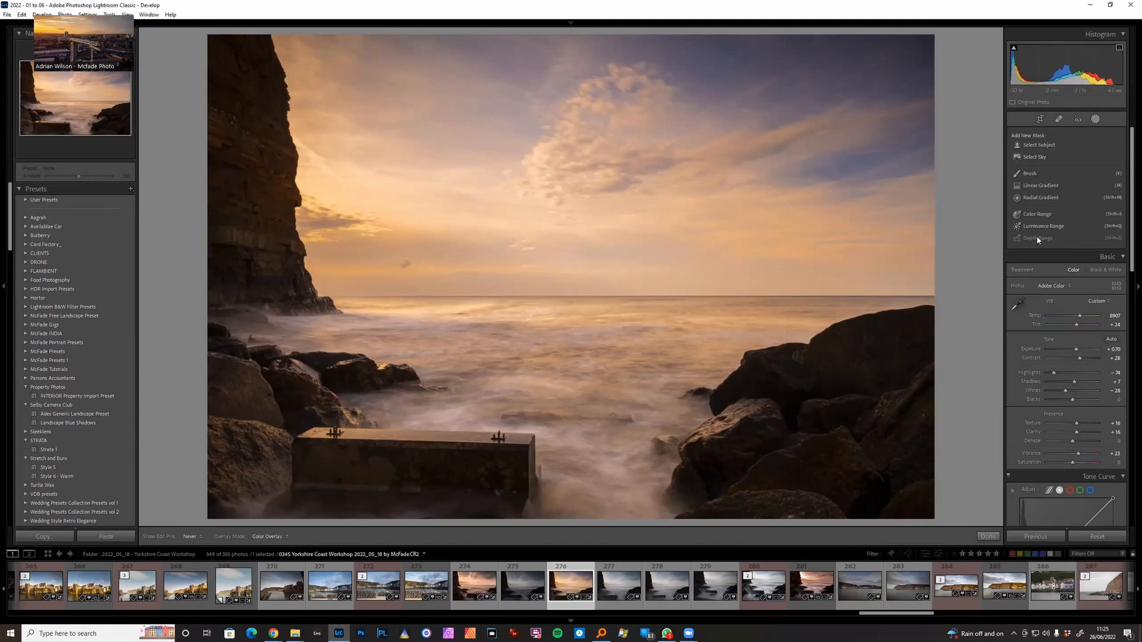
click(1039, 156)
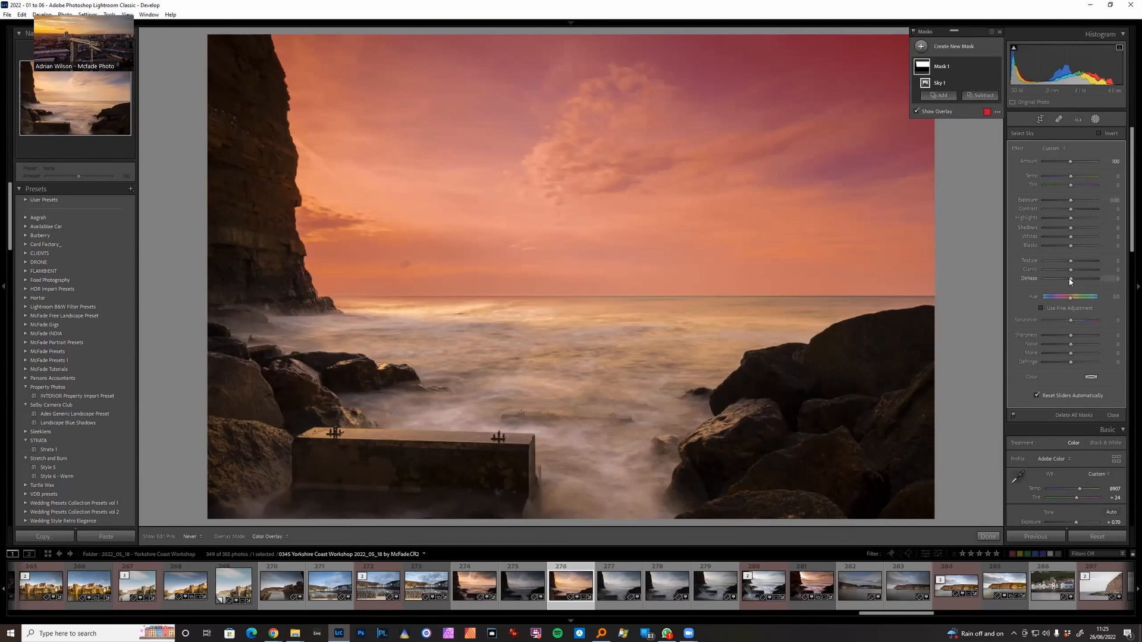
key(o)
drag(1071, 281, 1079, 282)
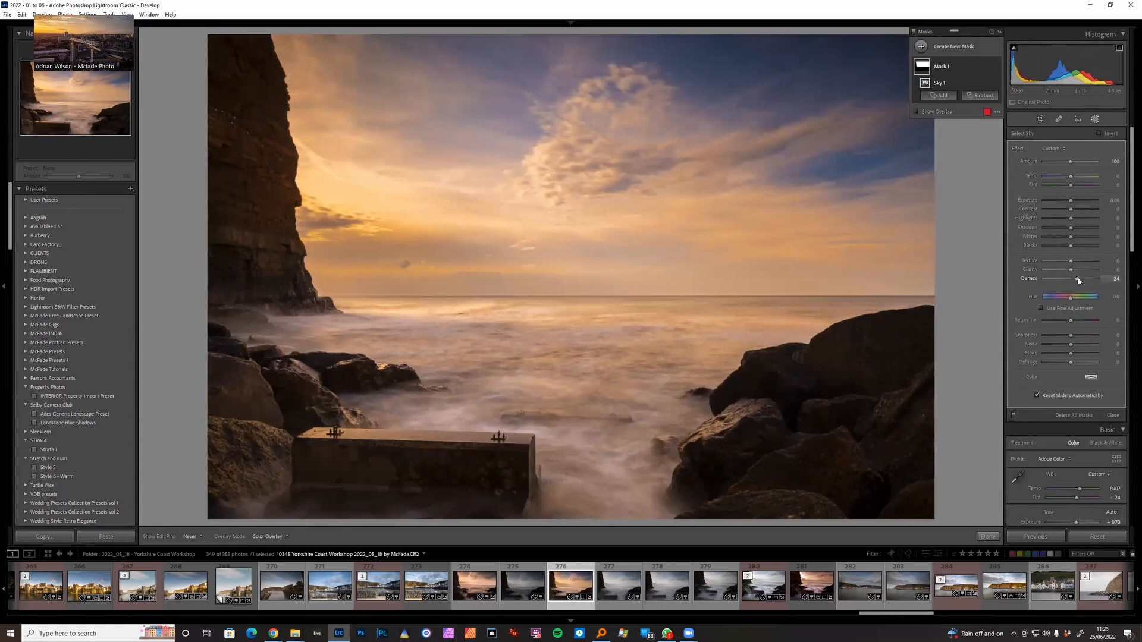
drag(1078, 278, 1078, 280)
mouse_move(1059, 283)
mouse_down()
mouse_move(1118, 288)
mouse_move(1072, 292)
mouse_up()
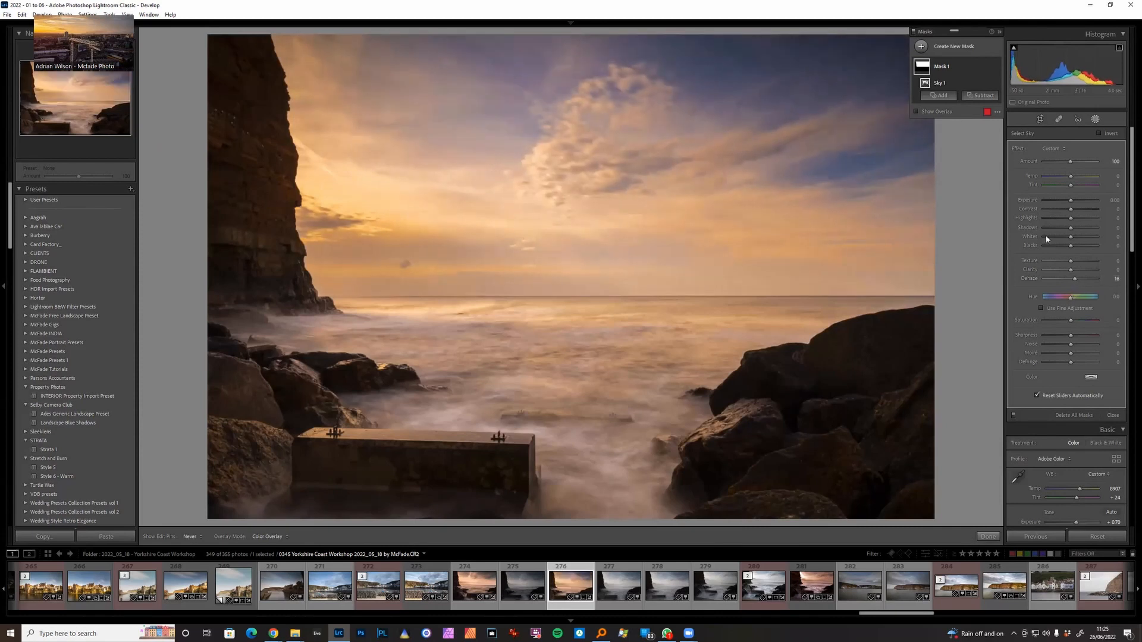
- Test strong Temp and Tint values on the sky mask, and settle on Temp 11 and Tint 18
drag(1072, 180, 1097, 177)
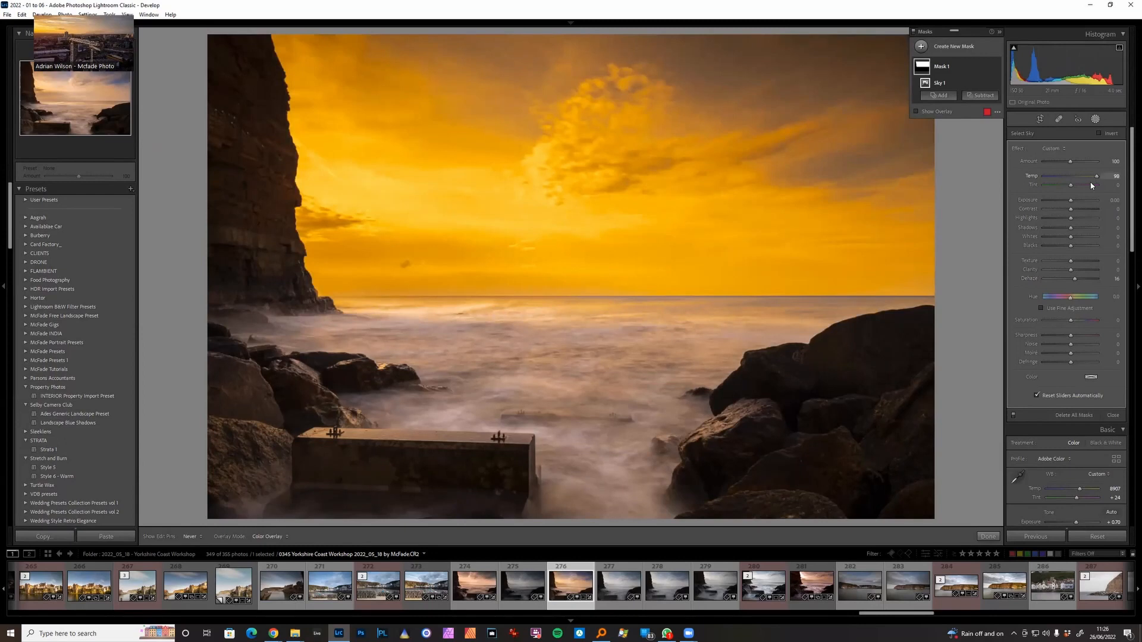
click(1093, 185)
click(1073, 177)
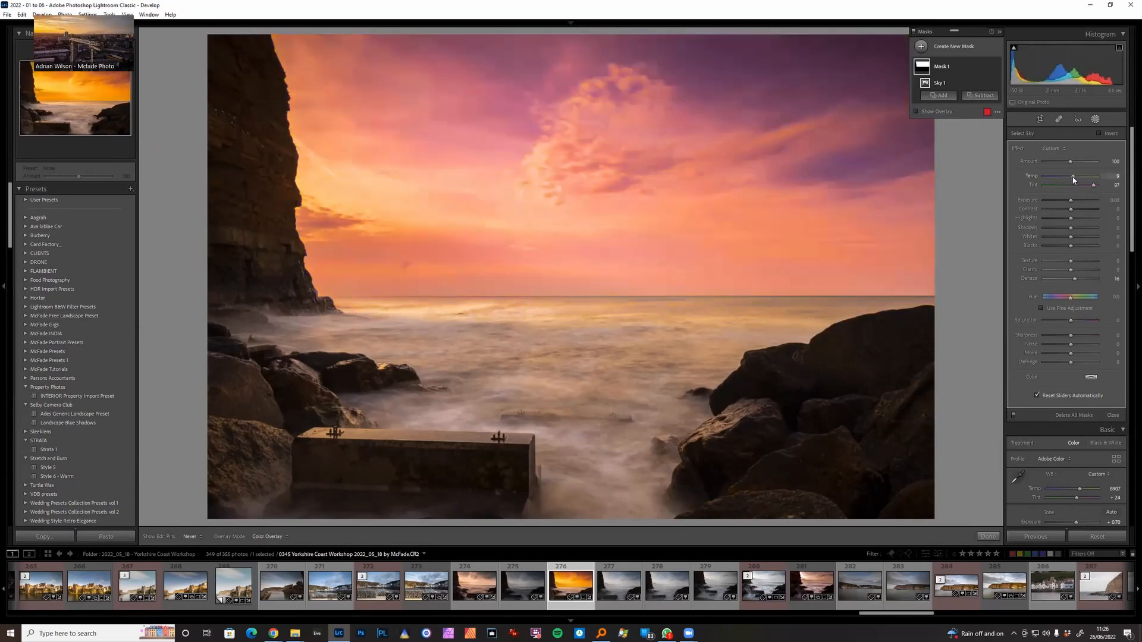
drag(1073, 179, 1071, 179)
click(1072, 185)
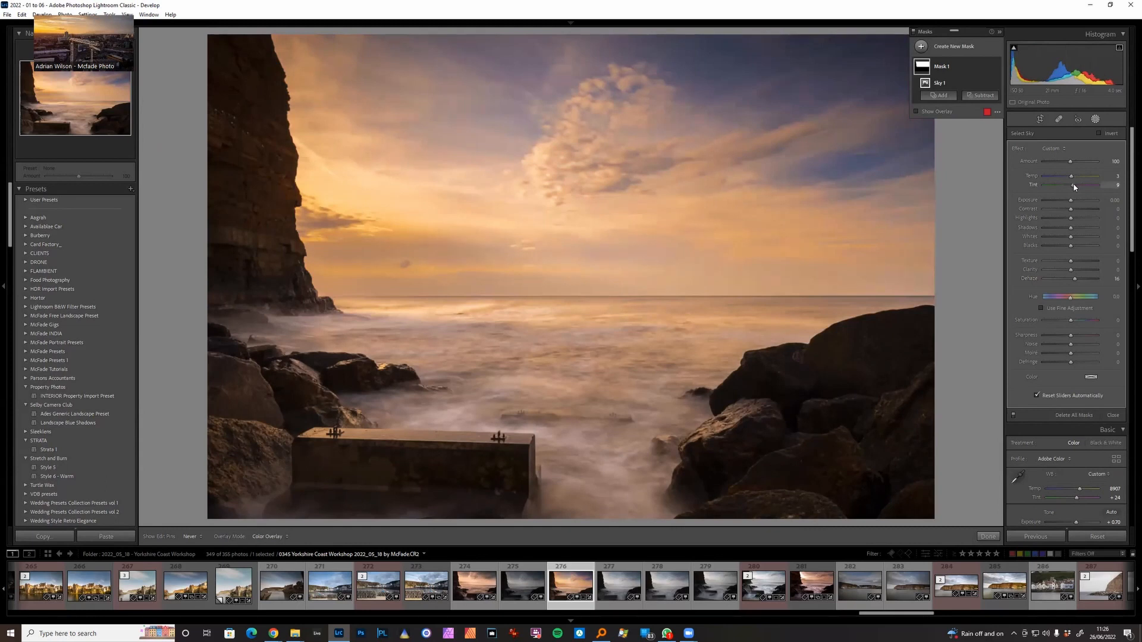
drag(1075, 188, 1074, 178)
- Set the sky mask's Saturation to 4, Clarity to −13, Sharpness to −24, Highlights to 18 and Whites to 18
mouse_move(1079, 325)
mouse_down()
mouse_move(1009, 335)
mouse_move(1086, 326)
mouse_up()
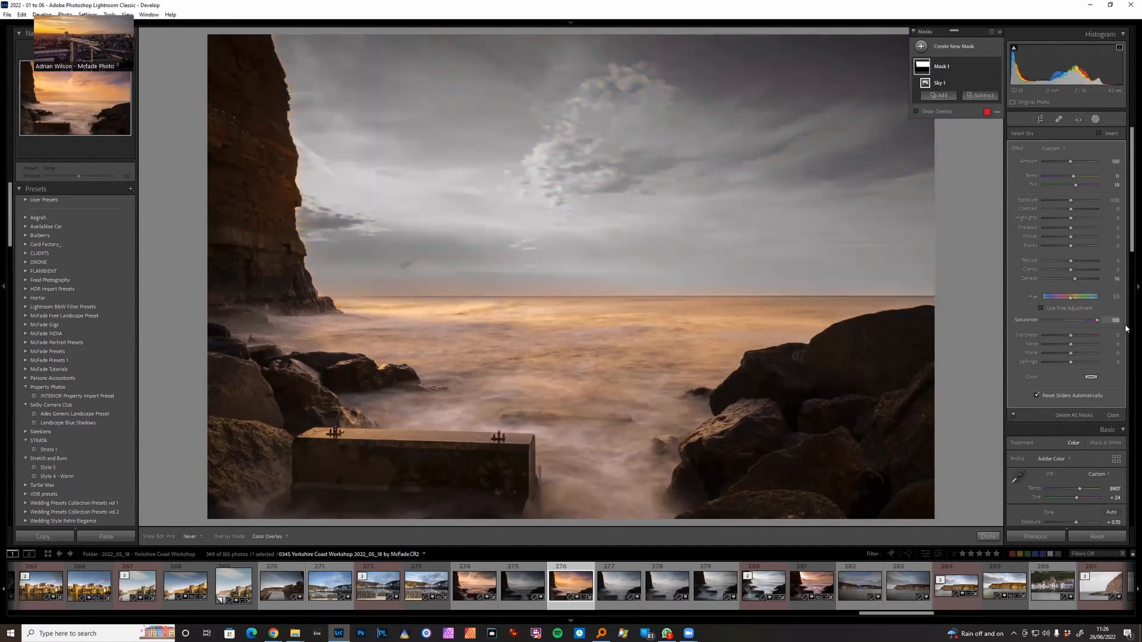
click(1075, 321)
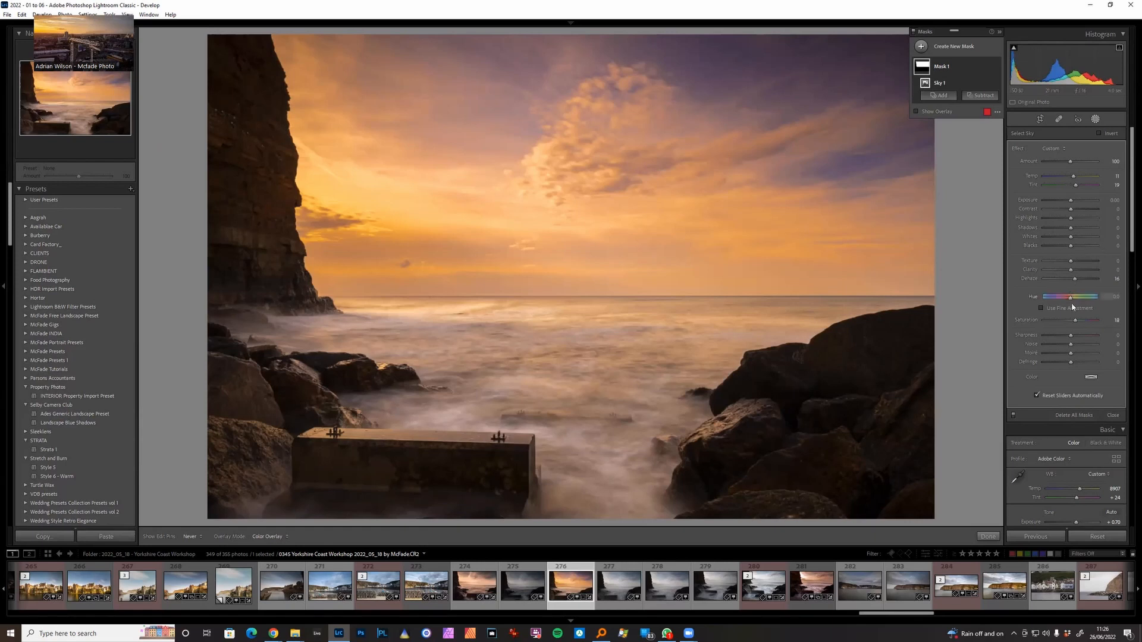
click(1068, 322)
click(1061, 272)
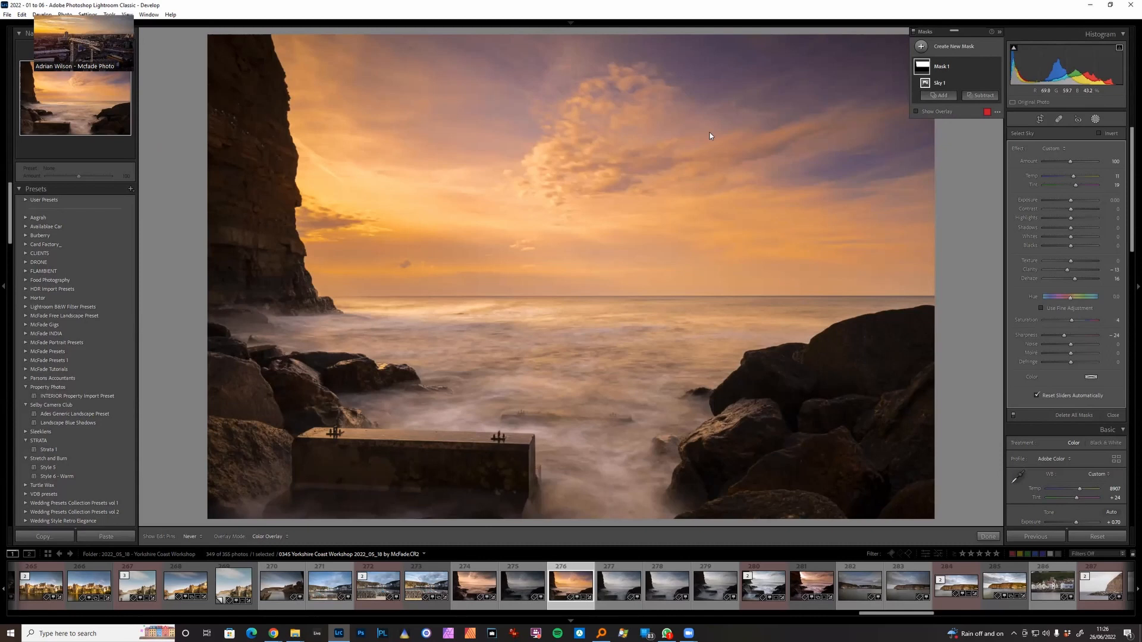
mouse_move(1071, 218)
mouse_down()
mouse_move(1056, 218)
mouse_move(1075, 222)
mouse_move(1075, 235)
mouse_up()
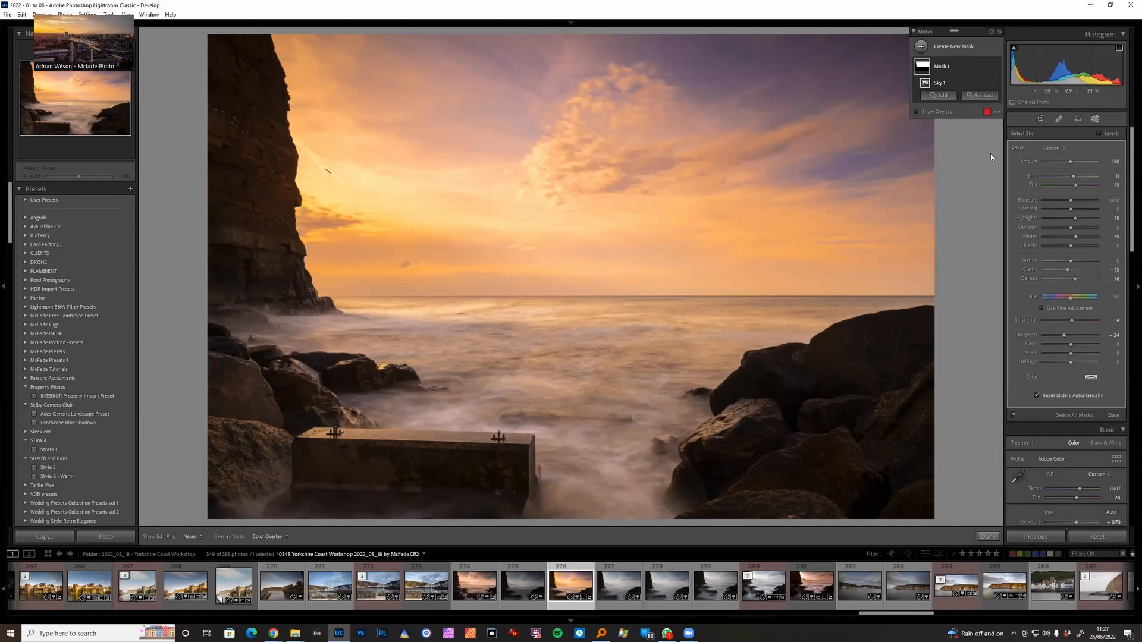
- Add a brush mask for the water with Size 11, Flow 38, Whites 40, Texture 33, Clarity 34 and Sharpness 36
click(948, 47)
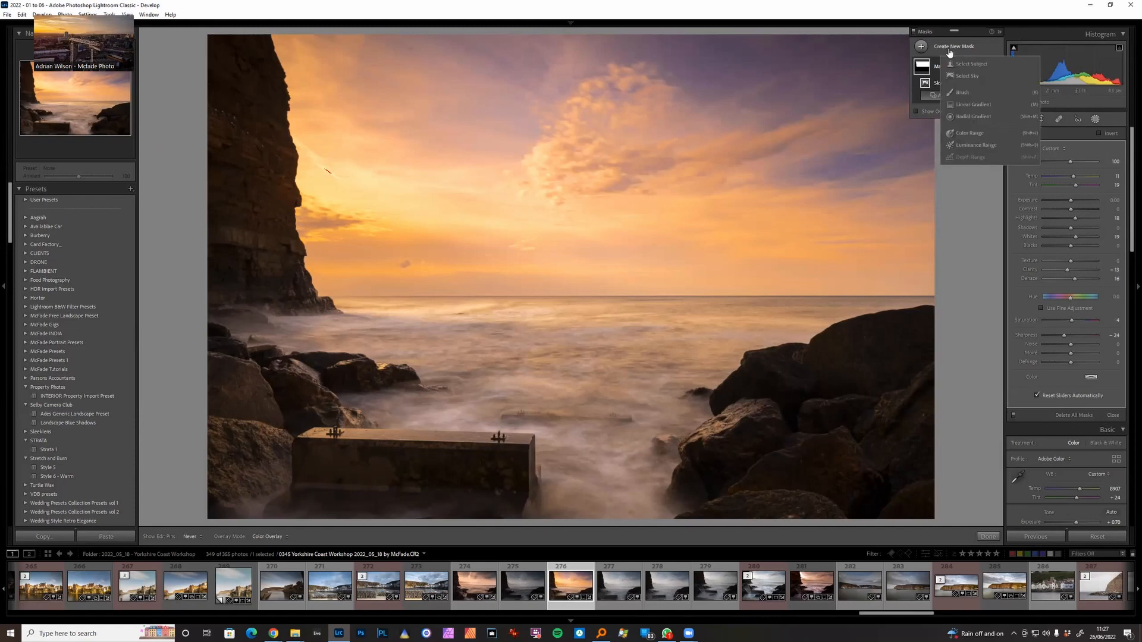
click(959, 93)
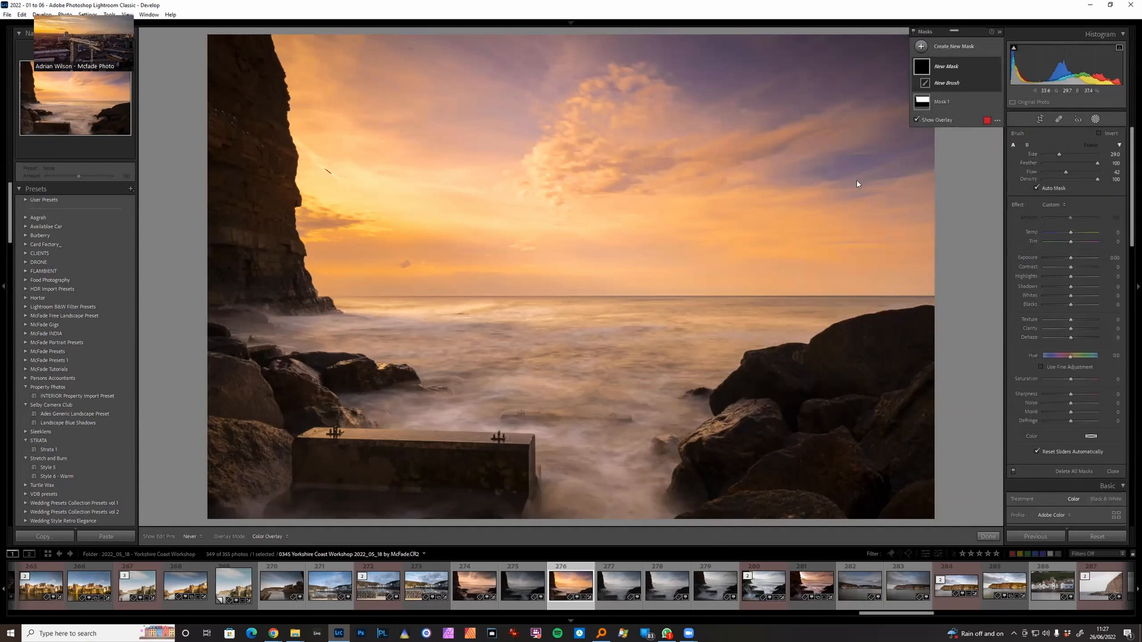
scroll(669, 358, down, 5)
scroll(661, 355, up, 2)
drag(1066, 174, 1063, 175)
drag(1052, 155, 1027, 158)
scroll(613, 358, up, 3)
scroll(610, 357, down, 5)
scroll(609, 358, up, 5)
- Paint the brush mask over the foreground foam and across the sea to the horizon, raising the Flow to 68
mouse_move(588, 512)
mouse_down()
mouse_move(598, 430)
mouse_move(632, 426)
mouse_move(654, 440)
mouse_move(642, 387)
mouse_move(675, 360)
mouse_move(631, 378)
mouse_move(628, 398)
mouse_move(449, 399)
mouse_up()
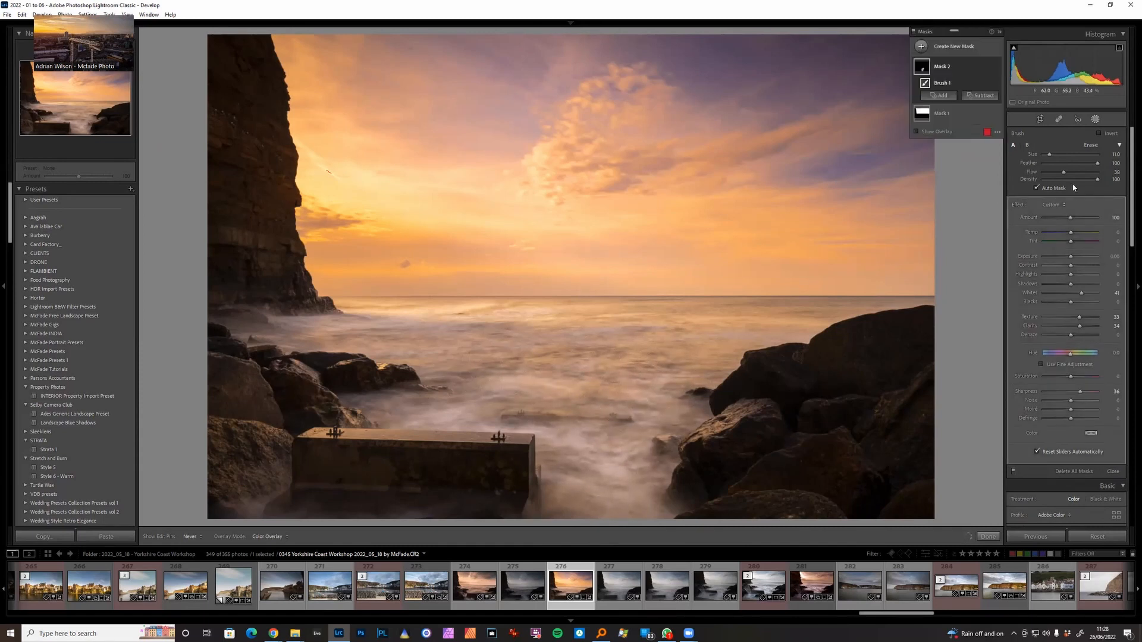
click(1078, 174)
scroll(533, 366, up, 5)
mouse_move(533, 364)
mouse_down()
mouse_move(518, 376)
mouse_move(521, 407)
mouse_move(601, 353)
mouse_move(621, 452)
mouse_move(623, 427)
mouse_move(763, 330)
mouse_move(874, 319)
mouse_move(634, 330)
mouse_up()
scroll(623, 426, down, 5)
mouse_move(507, 323)
mouse_down()
mouse_move(402, 345)
mouse_move(382, 343)
mouse_move(380, 323)
mouse_move(290, 333)
mouse_move(366, 329)
mouse_move(437, 347)
mouse_move(459, 381)
mouse_move(389, 405)
mouse_move(380, 383)
mouse_move(352, 370)
mouse_move(286, 375)
mouse_move(236, 351)
mouse_move(278, 361)
mouse_move(350, 351)
mouse_move(411, 375)
mouse_move(394, 384)
mouse_move(450, 350)
mouse_move(487, 400)
mouse_move(613, 391)
mouse_move(555, 510)
mouse_move(682, 407)
mouse_move(679, 383)
mouse_move(731, 396)
mouse_move(672, 423)
mouse_move(691, 372)
mouse_move(782, 321)
mouse_move(863, 297)
mouse_move(834, 303)
mouse_move(847, 324)
mouse_up()
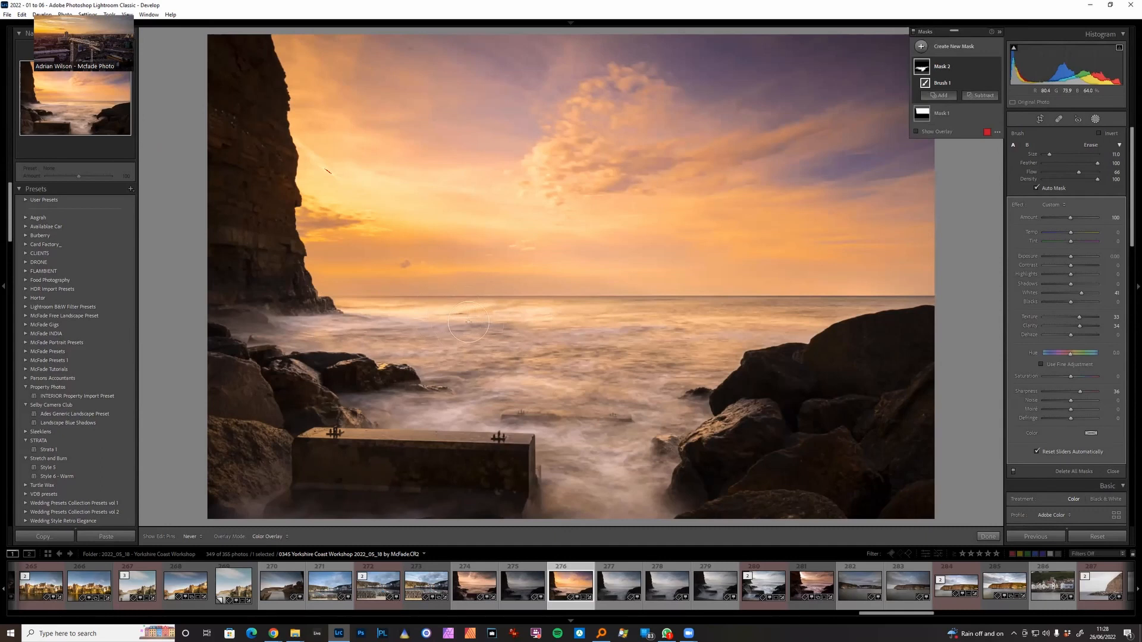
- Erase the mask around the far-left rocks, and paint more over the sea with Contrast 16 and Blacks −31
key(alt)
drag(368, 311, 580, 317)
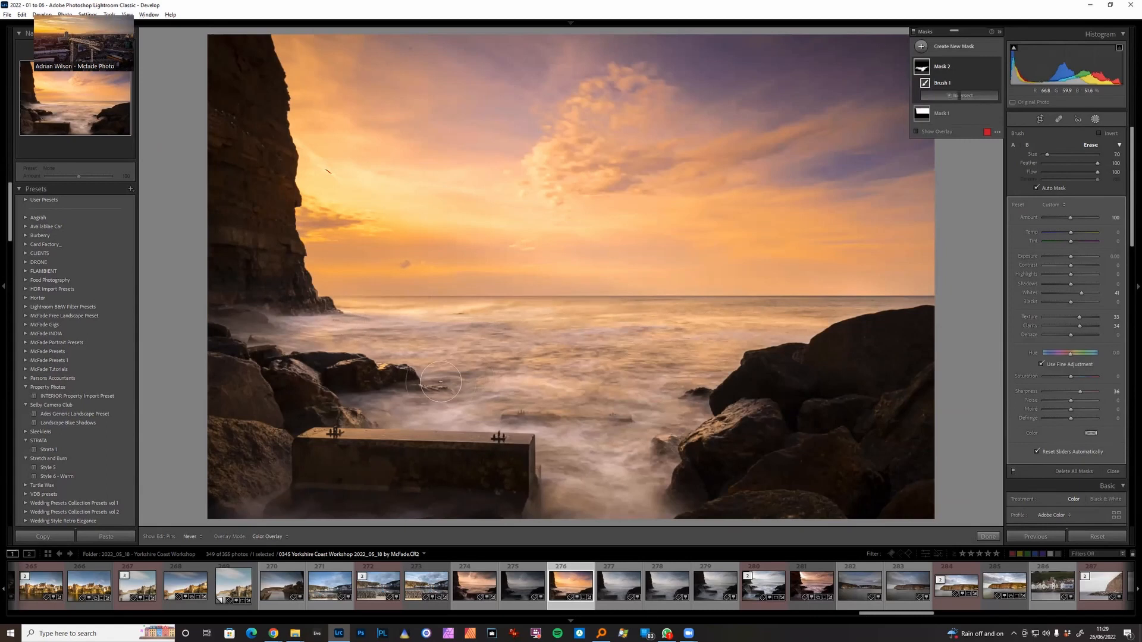
drag(357, 344, 334, 336)
mouse_move(464, 371)
mouse_down()
mouse_move(389, 408)
mouse_move(560, 402)
mouse_move(574, 463)
mouse_move(616, 423)
mouse_move(636, 369)
mouse_move(814, 353)
mouse_up()
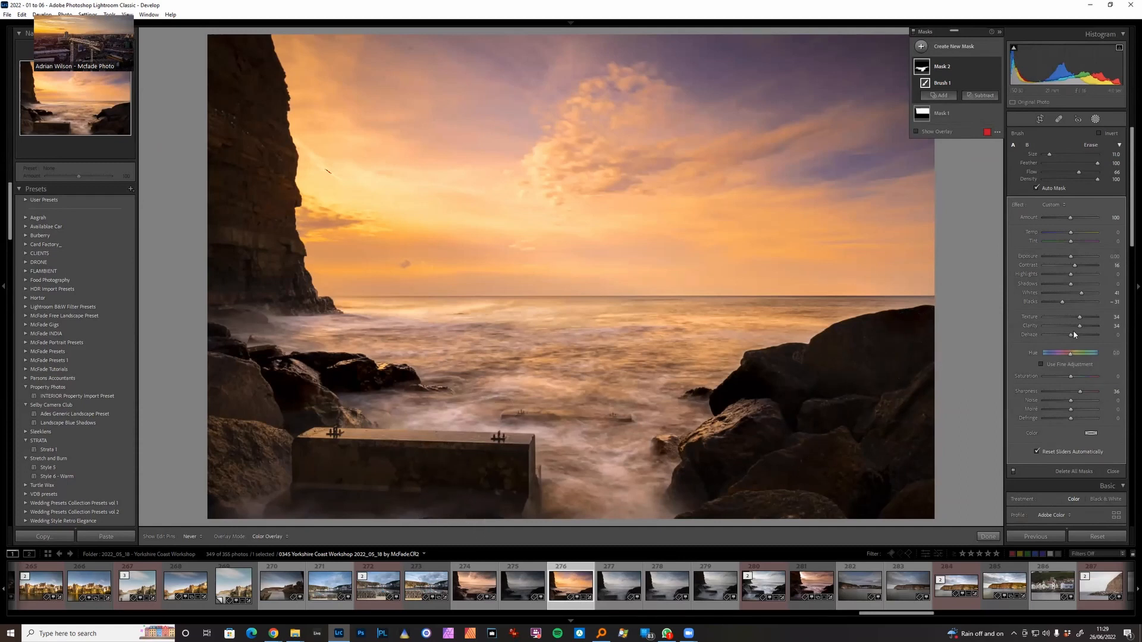
mouse_move(574, 509)
mouse_down()
mouse_move(554, 519)
mouse_move(645, 433)
mouse_move(612, 409)
mouse_move(490, 404)
mouse_move(474, 389)
mouse_up()
- Add another brush mask for the rocks with Shadows 48, Whites 46, Texture 38, Clarity 38 and increased Sharpness
click(962, 50)
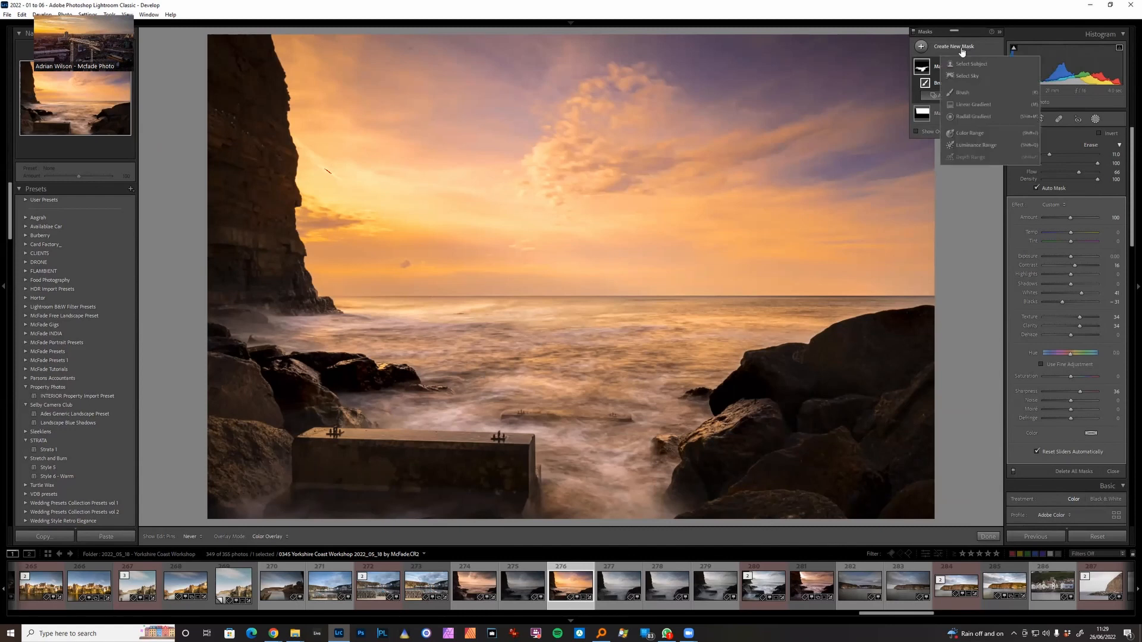
click(962, 94)
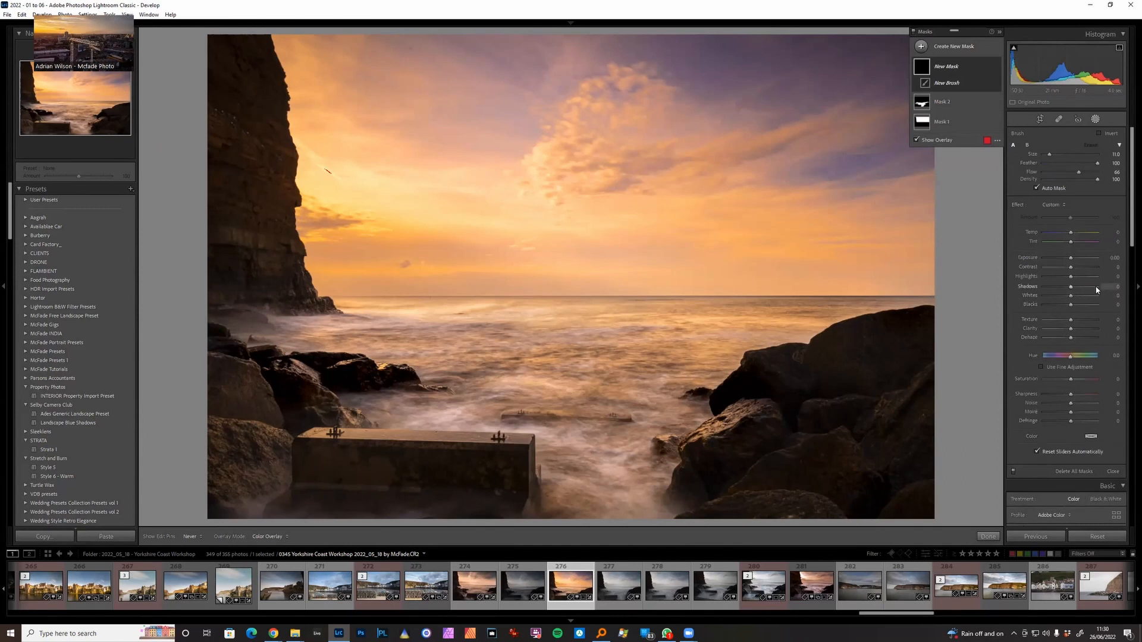
click(1080, 319)
click(1082, 296)
scroll(729, 436, down, 2)
- Paint the mask over the rocks on both sides and the concrete block, and reduce its Shadows to near zero
mouse_move(726, 437)
mouse_down()
mouse_move(758, 405)
mouse_move(707, 444)
mouse_move(741, 433)
mouse_move(751, 462)
mouse_move(708, 512)
mouse_move(777, 503)
mouse_move(707, 530)
mouse_move(737, 522)
mouse_move(736, 397)
mouse_move(755, 374)
mouse_move(758, 495)
mouse_move(812, 509)
mouse_move(801, 458)
mouse_move(777, 437)
mouse_move(791, 405)
mouse_move(774, 370)
mouse_move(753, 380)
mouse_move(790, 375)
mouse_move(741, 404)
mouse_move(760, 425)
mouse_move(754, 506)
mouse_move(842, 488)
mouse_move(827, 440)
mouse_move(756, 479)
mouse_move(719, 521)
mouse_move(663, 529)
mouse_move(687, 526)
mouse_move(766, 454)
mouse_move(686, 483)
mouse_move(748, 380)
mouse_move(795, 361)
mouse_move(821, 408)
mouse_up()
mouse_move(324, 462)
mouse_down()
mouse_move(248, 466)
mouse_move(246, 500)
mouse_move(243, 384)
mouse_move(231, 357)
mouse_move(287, 369)
mouse_move(313, 391)
mouse_move(295, 380)
mouse_up()
key([)
mouse_move(315, 433)
mouse_down()
mouse_move(531, 442)
mouse_move(457, 503)
mouse_move(447, 487)
mouse_move(423, 503)
mouse_move(360, 463)
mouse_move(311, 501)
mouse_move(319, 459)
mouse_move(240, 501)
mouse_move(263, 458)
mouse_move(257, 502)
mouse_move(238, 504)
mouse_move(279, 424)
mouse_move(281, 449)
mouse_move(204, 439)
mouse_move(229, 409)
mouse_up()
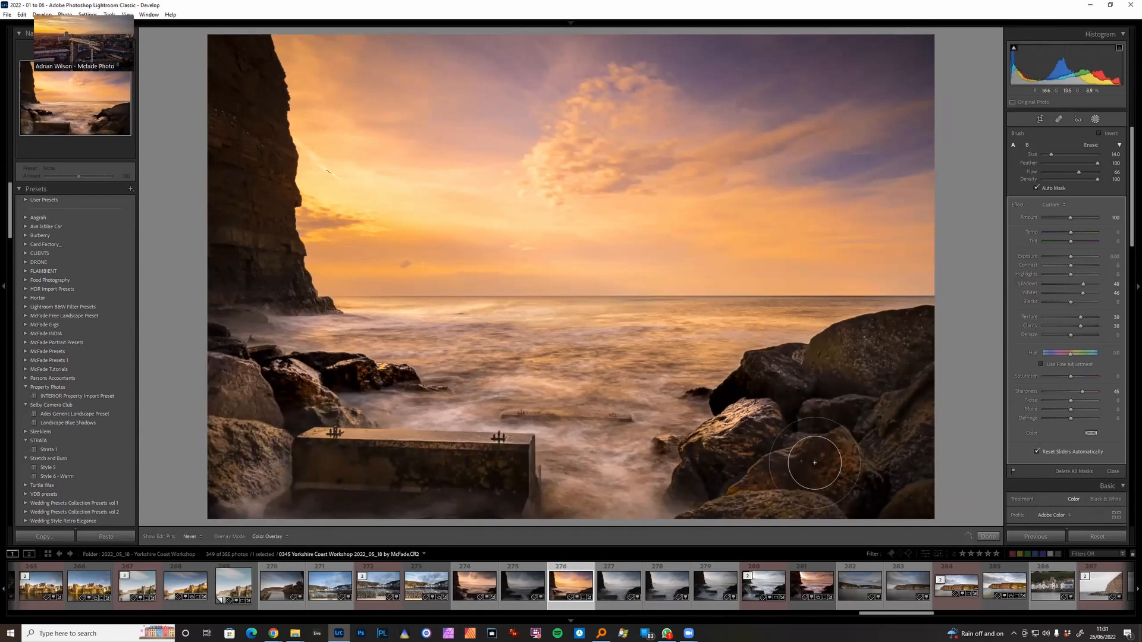
mouse_move(815, 463)
mouse_down()
mouse_move(718, 487)
mouse_move(705, 479)
mouse_move(722, 474)
mouse_up()
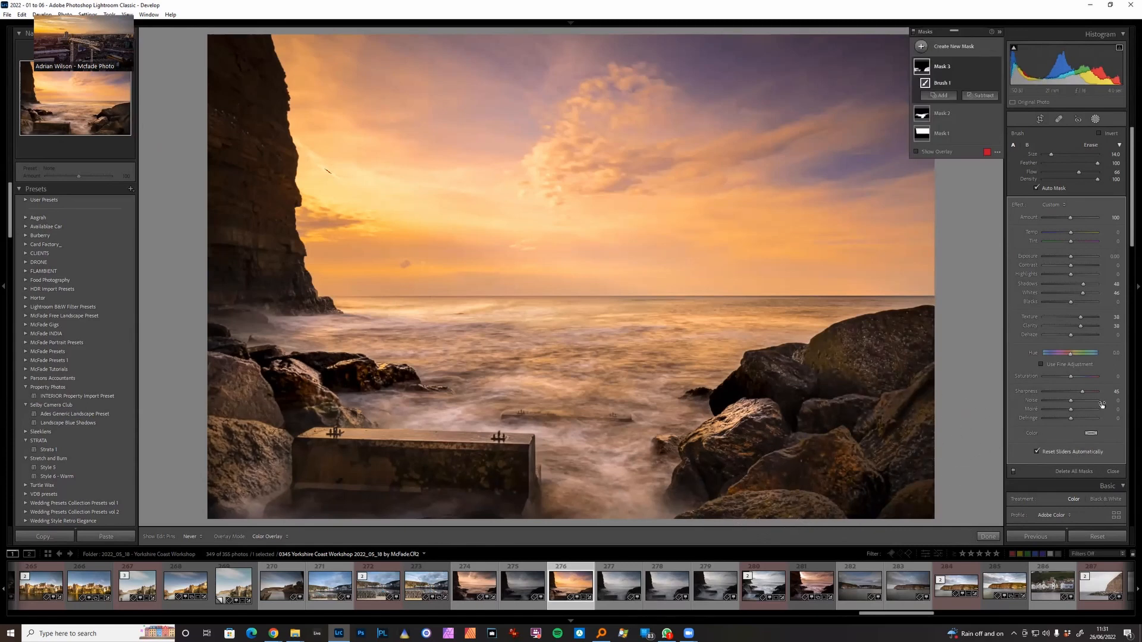
click(1072, 285)
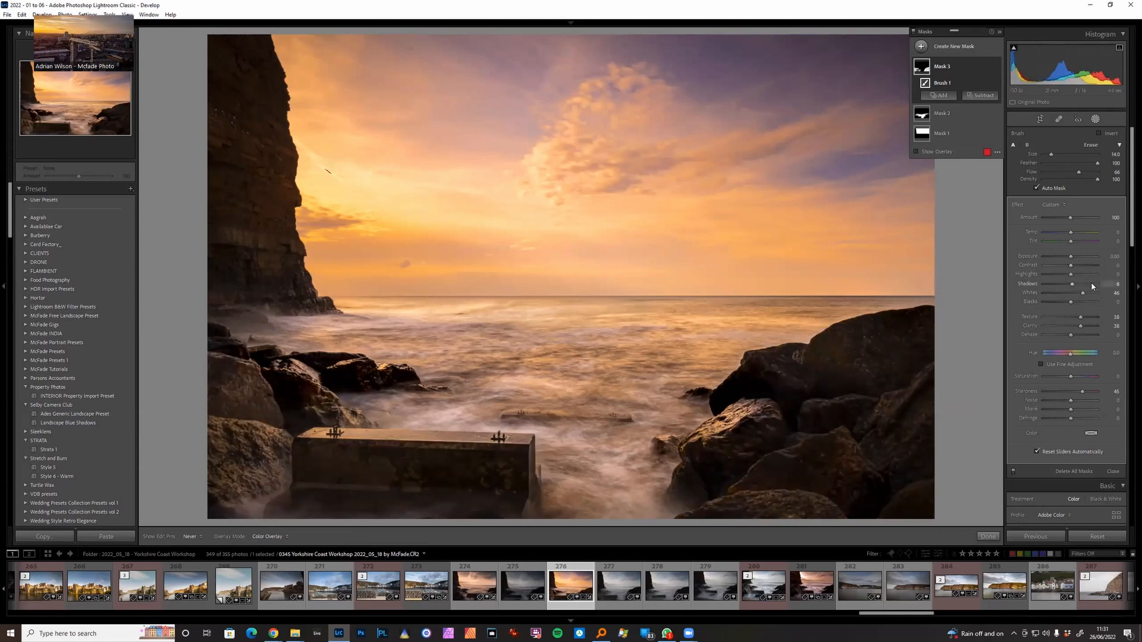
- Set the rock mask's Whites and Sharpness to 100, adjust Texture to about 40 and Clarity to about 30, and finish masking
drag(1098, 294, 1107, 293)
drag(1030, 309, 1129, 288)
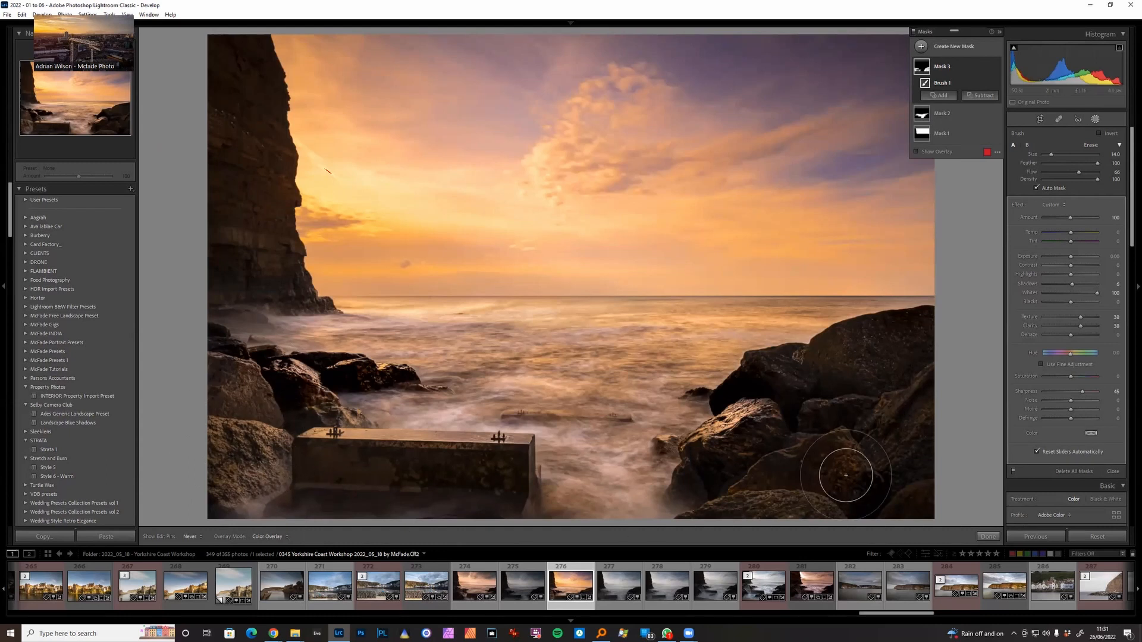
click(1073, 317)
click(1098, 394)
drag(1065, 331, 1072, 321)
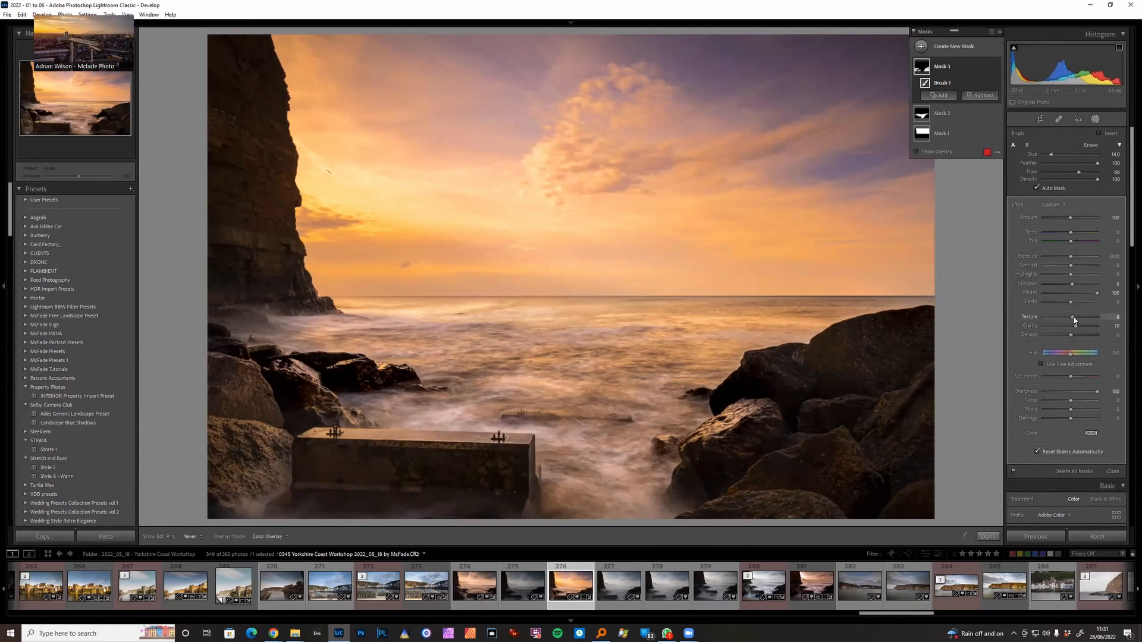
drag(1084, 320, 1082, 321)
drag(1081, 330, 1078, 330)
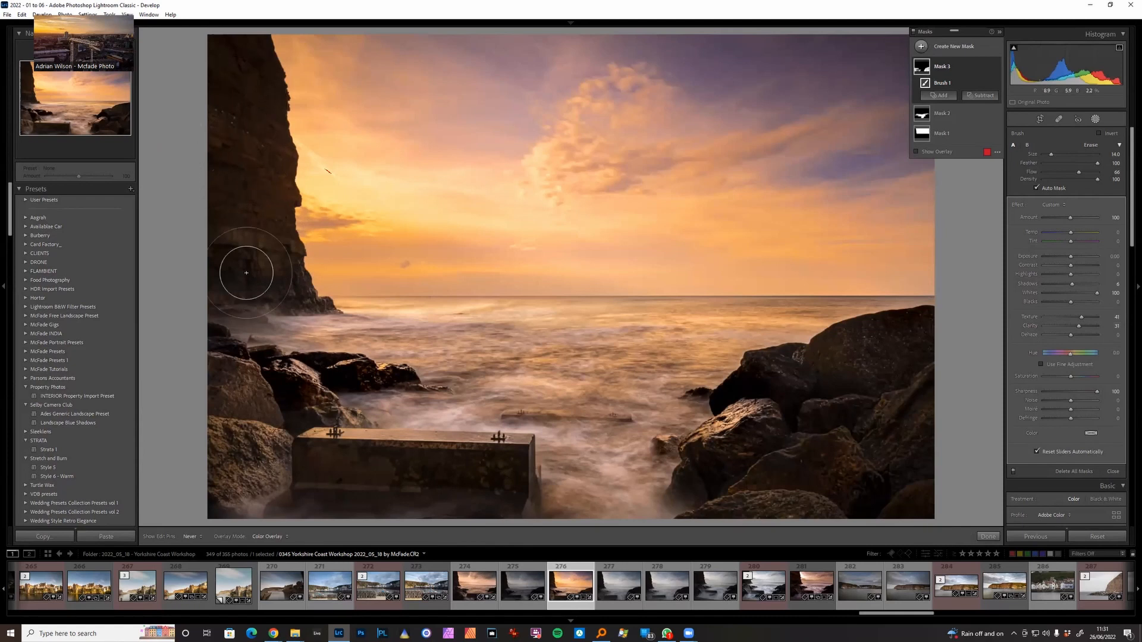
click(988, 537)
- Check the rocks and sea up close, and set the post-crop vignette Amount to −30
click(733, 427)
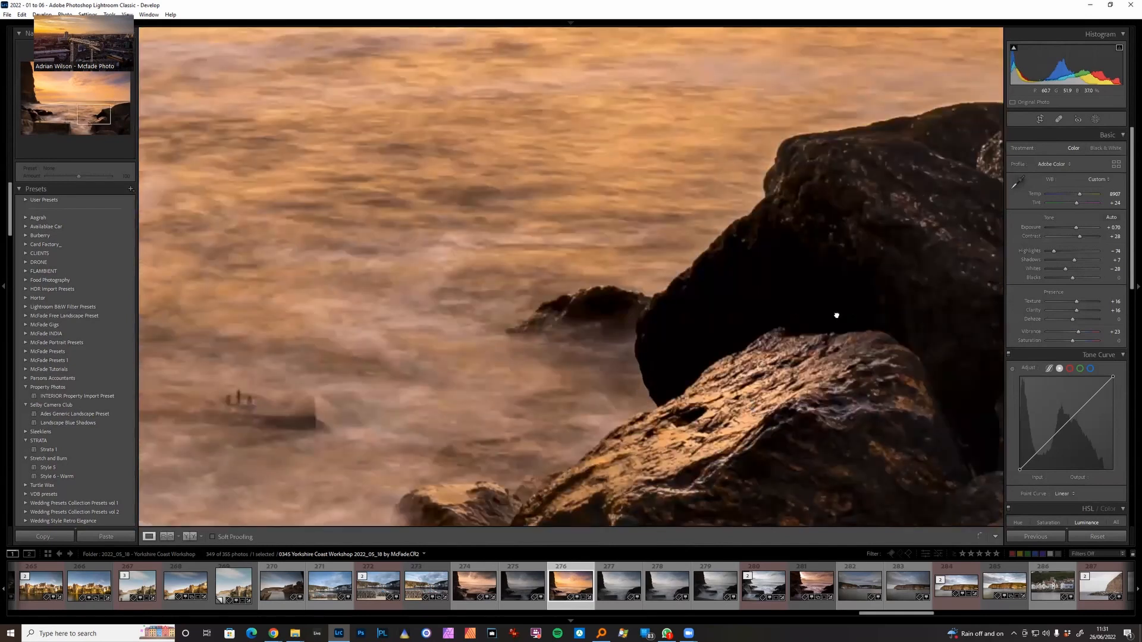
drag(836, 315, 878, 245)
drag(493, 328, 817, 237)
click(507, 337)
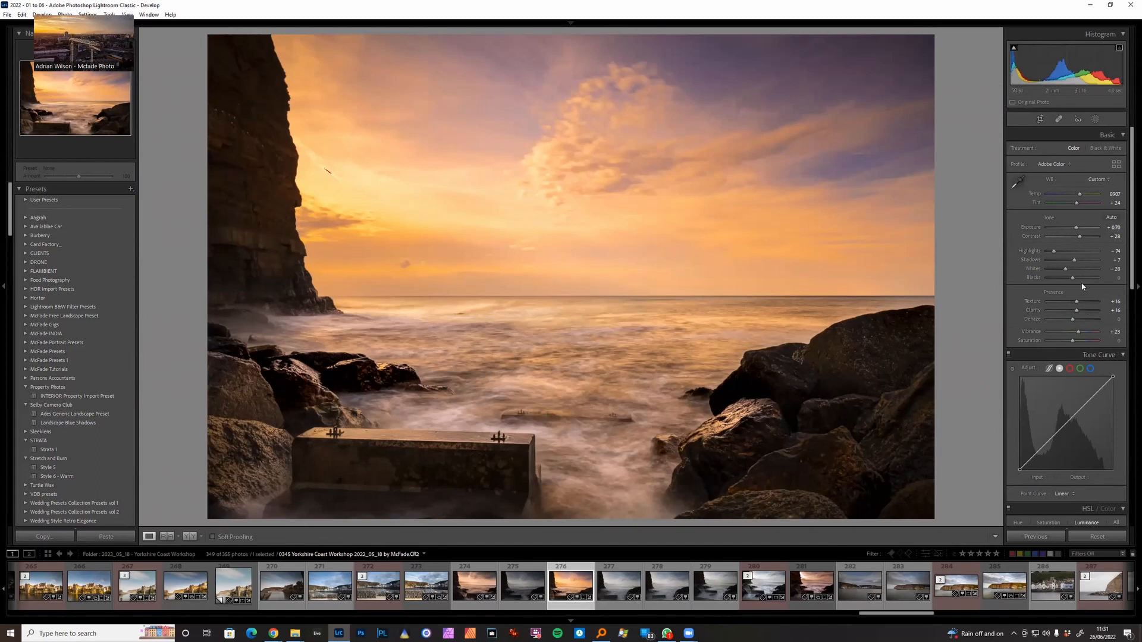
scroll(1085, 287, down, 15)
drag(1065, 316, 1071, 324)
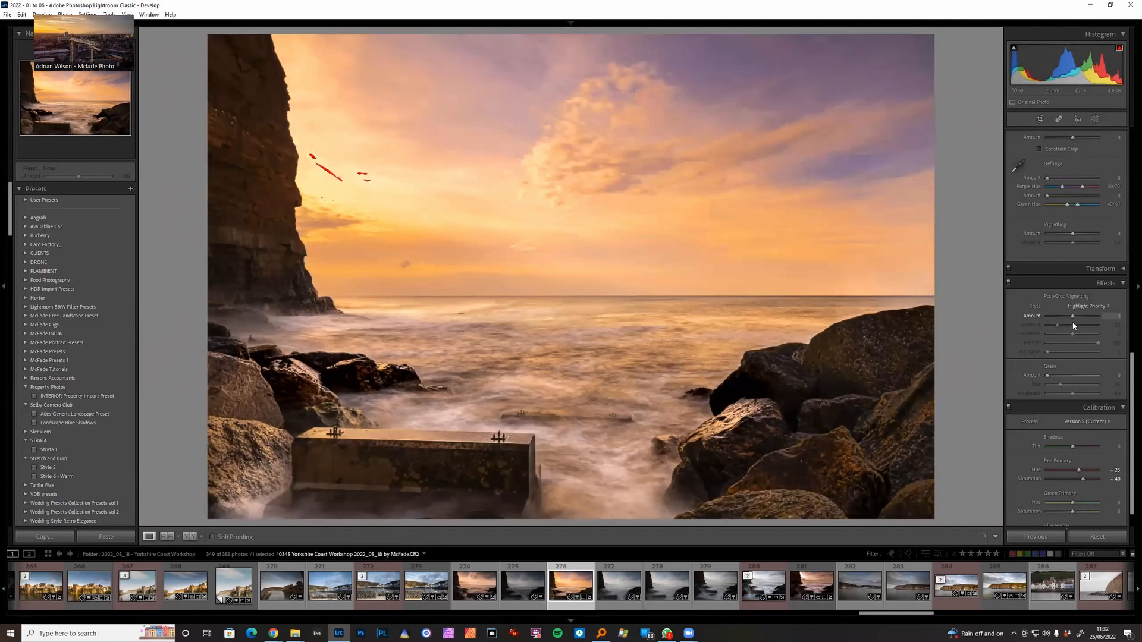
drag(1070, 322, 1074, 325)
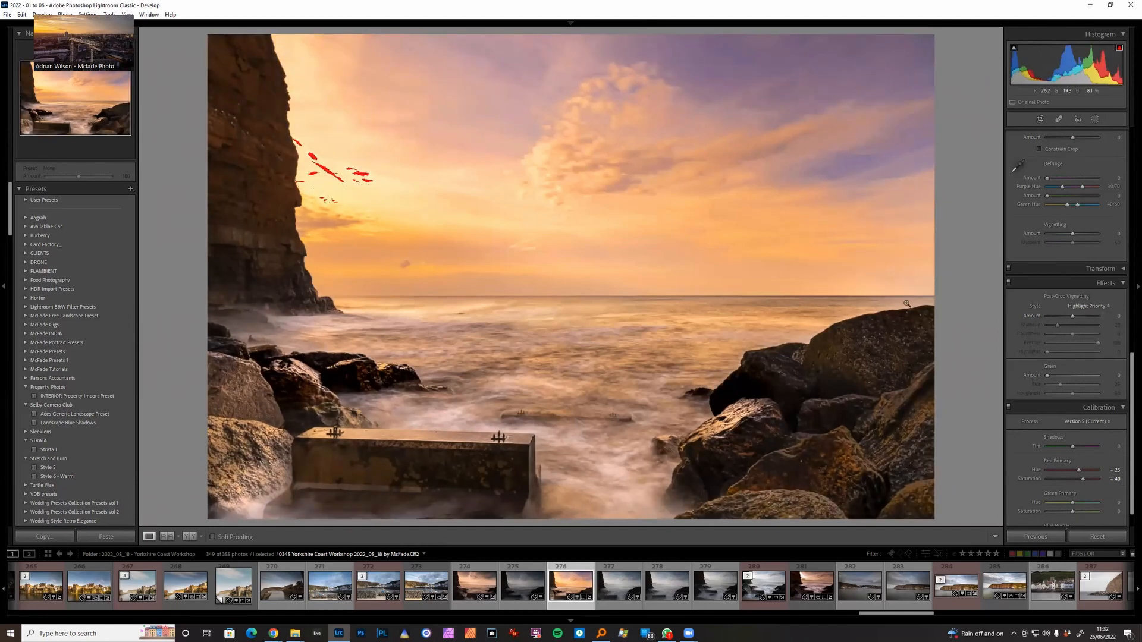
click(1062, 316)
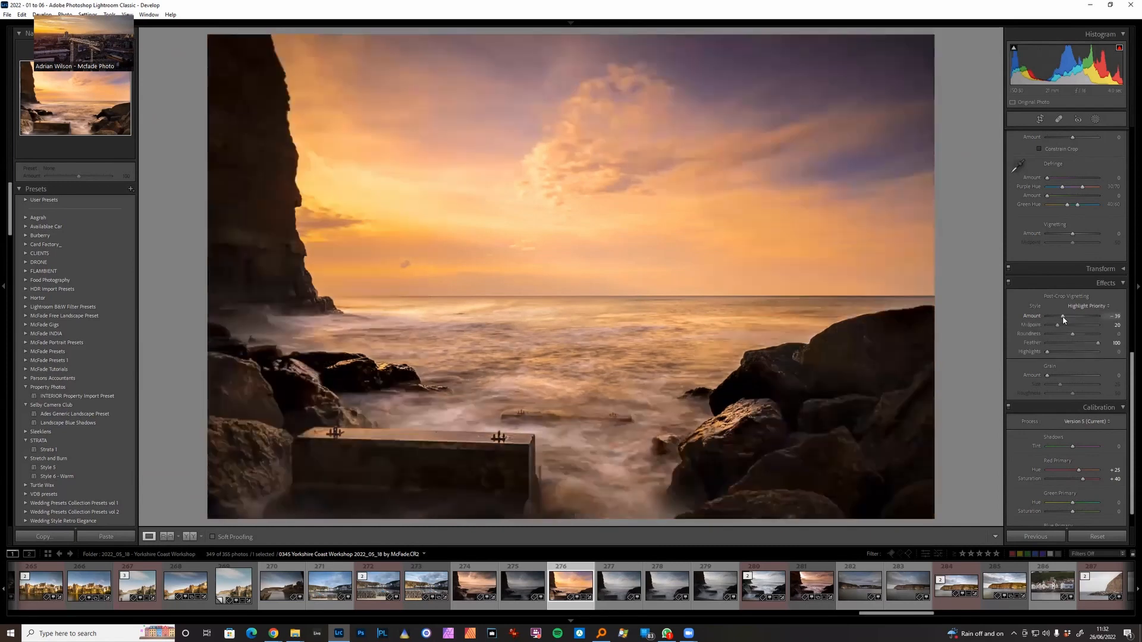
drag(1064, 317, 1064, 317)
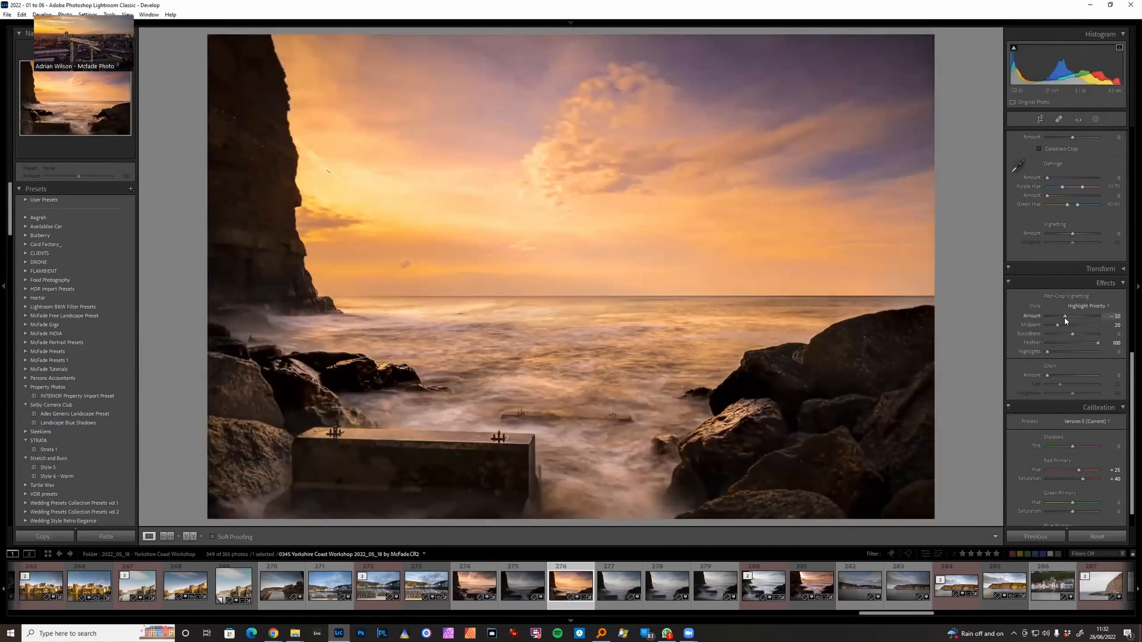
- Start spot healing with spot visualization on, reduce the brush size, and heal the dust spot near the upper edge of the sky
click(1059, 119)
scroll(529, 208, down, 3)
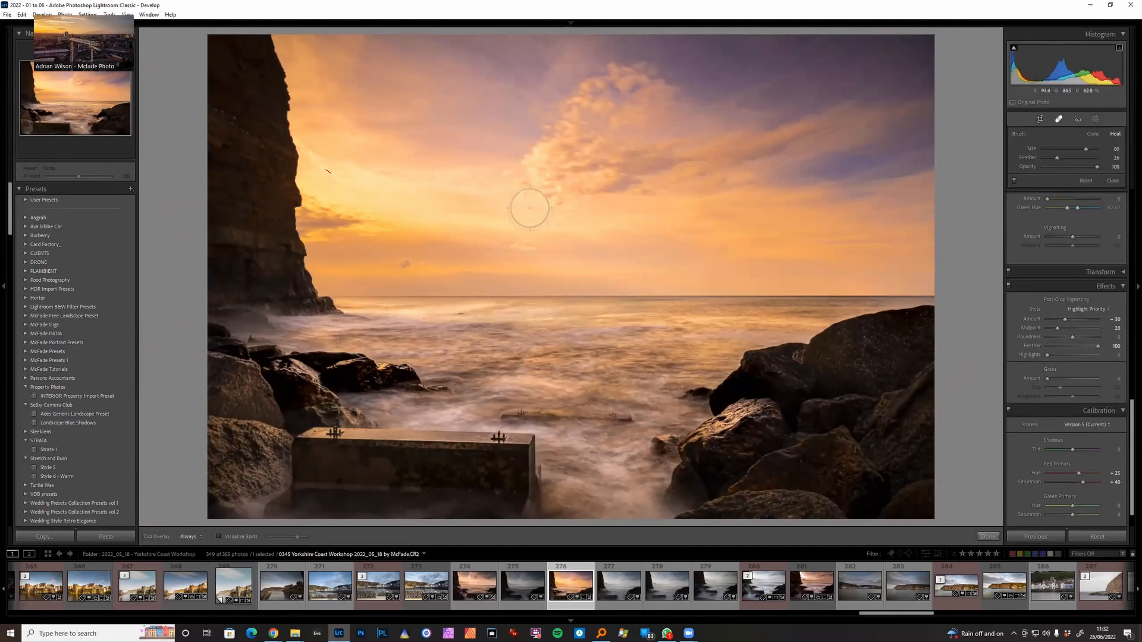
scroll(518, 251, down, 2)
click(219, 537)
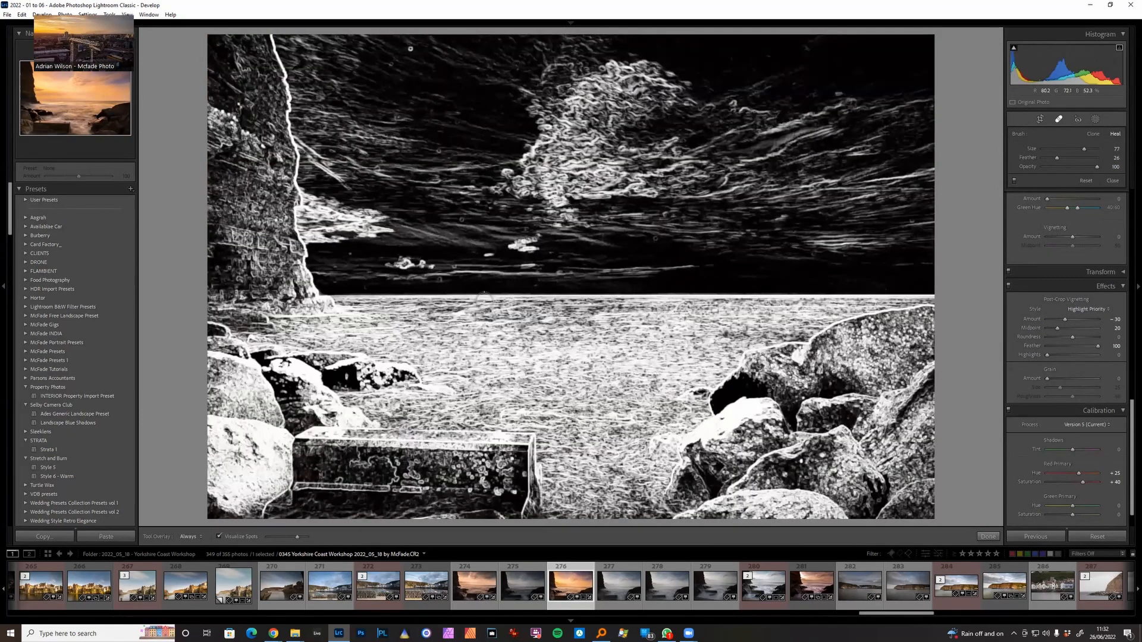
scroll(409, 48, down, 2)
click(409, 48)
- Compare the normal and spot visualization views, heal the dust spot between the cliff and the cloud, and finish the healing
click(219, 536)
click(219, 537)
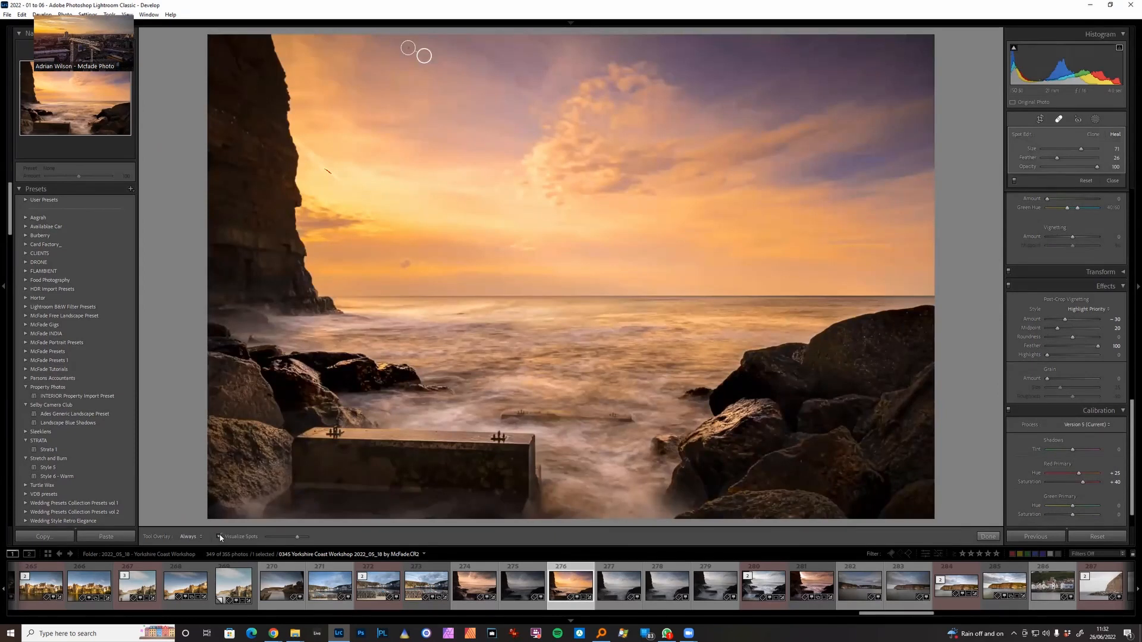
click(219, 536)
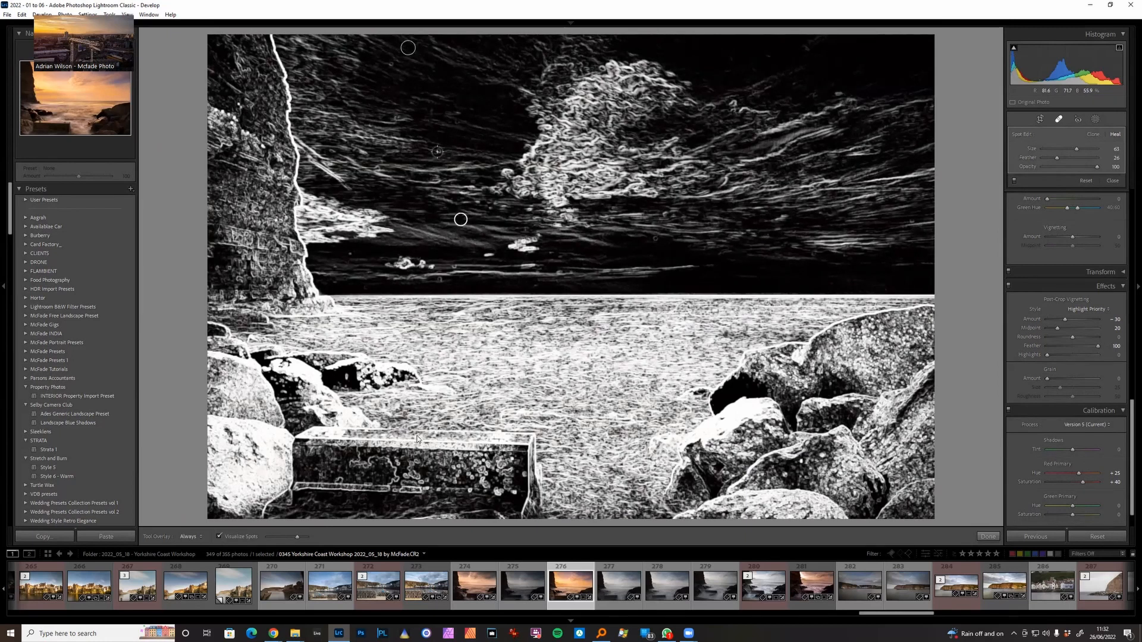
click(218, 537)
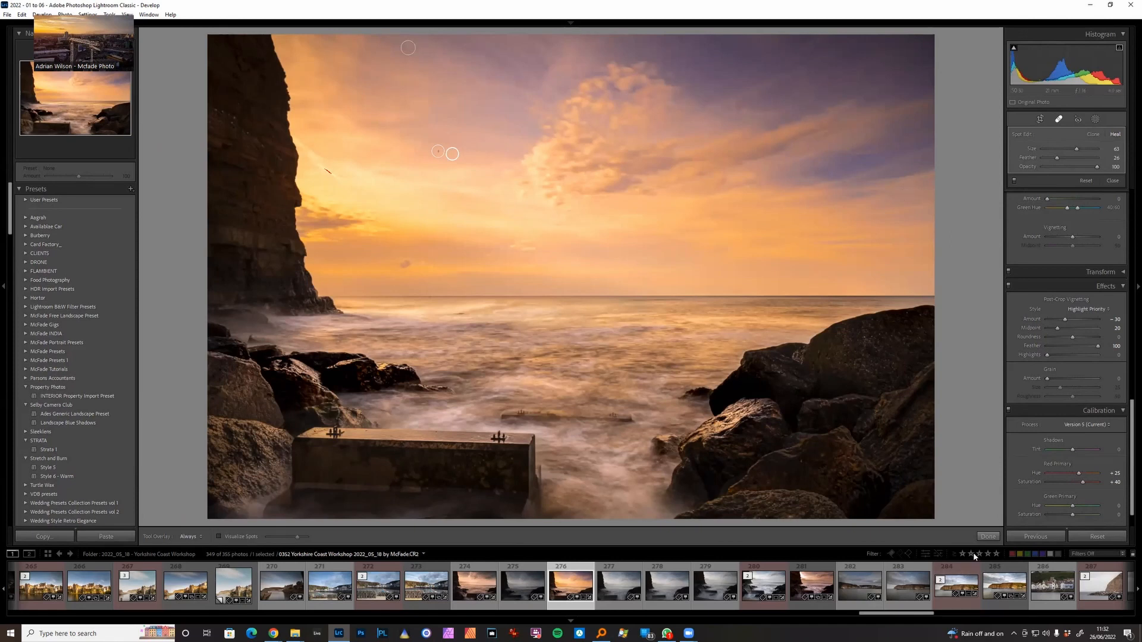
click(988, 537)
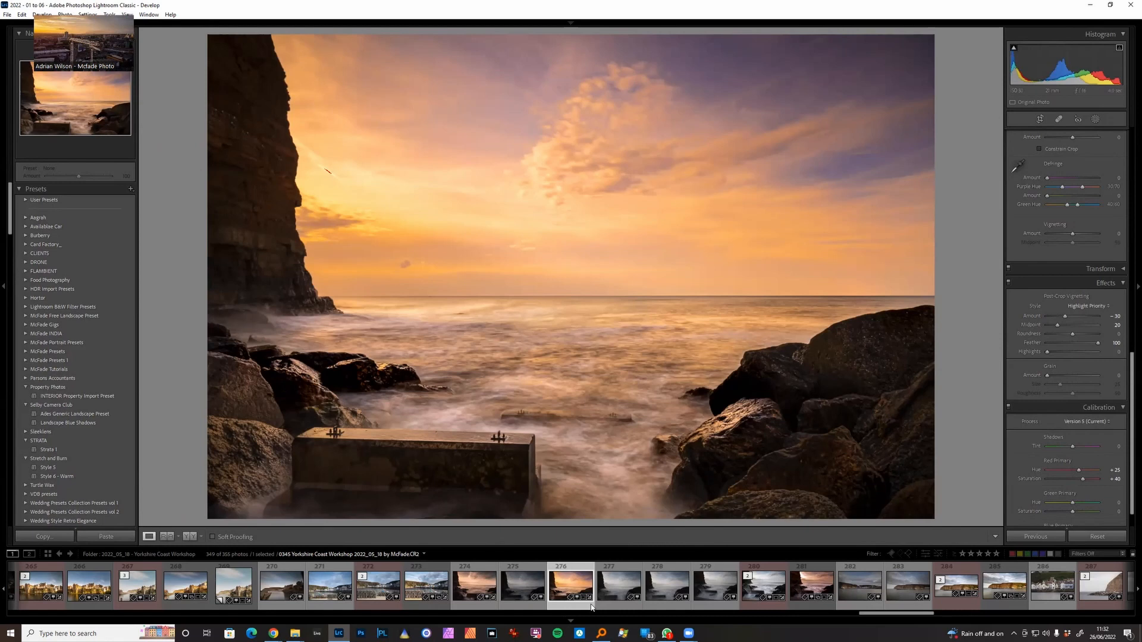
- Create a virtual copy of the edited seascape and select that copy for editing
right_click(577, 569)
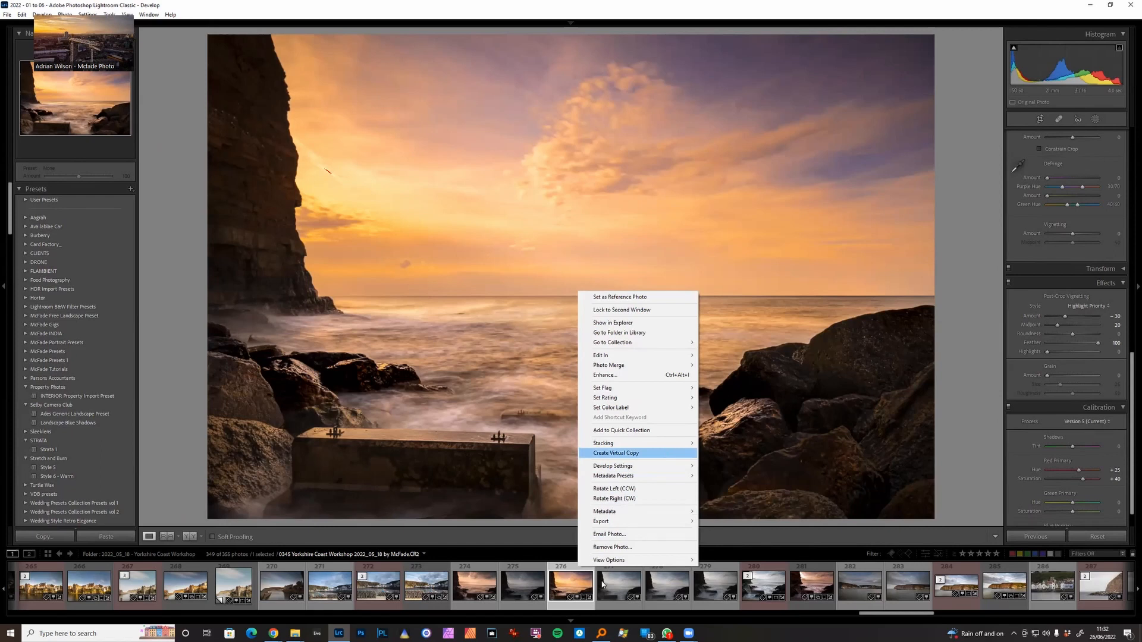
key(Return)
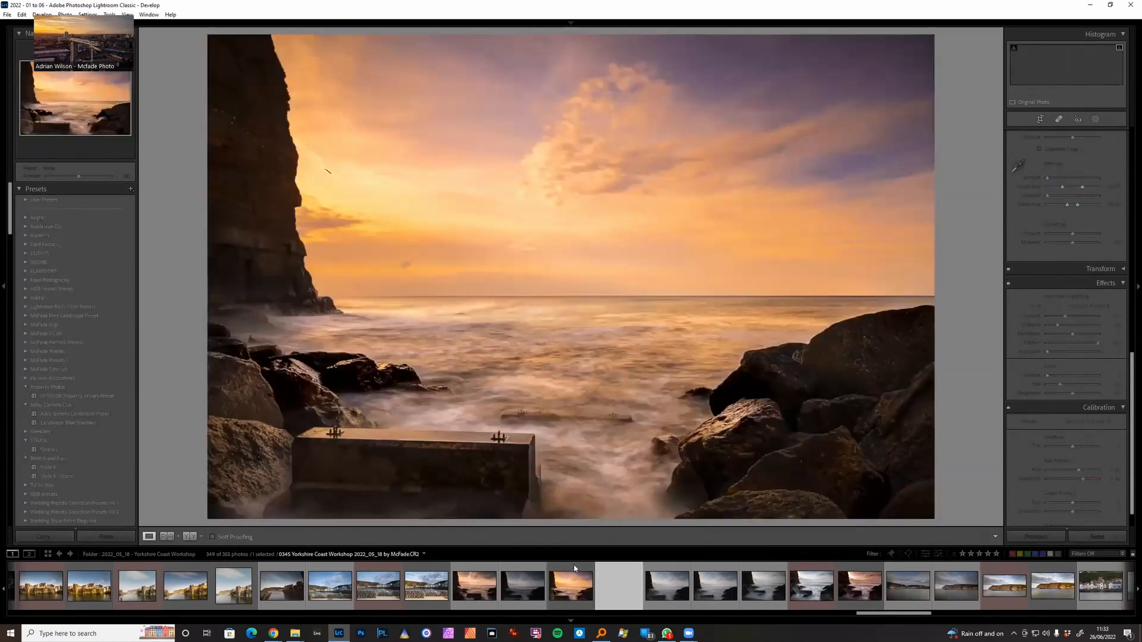
click(570, 572)
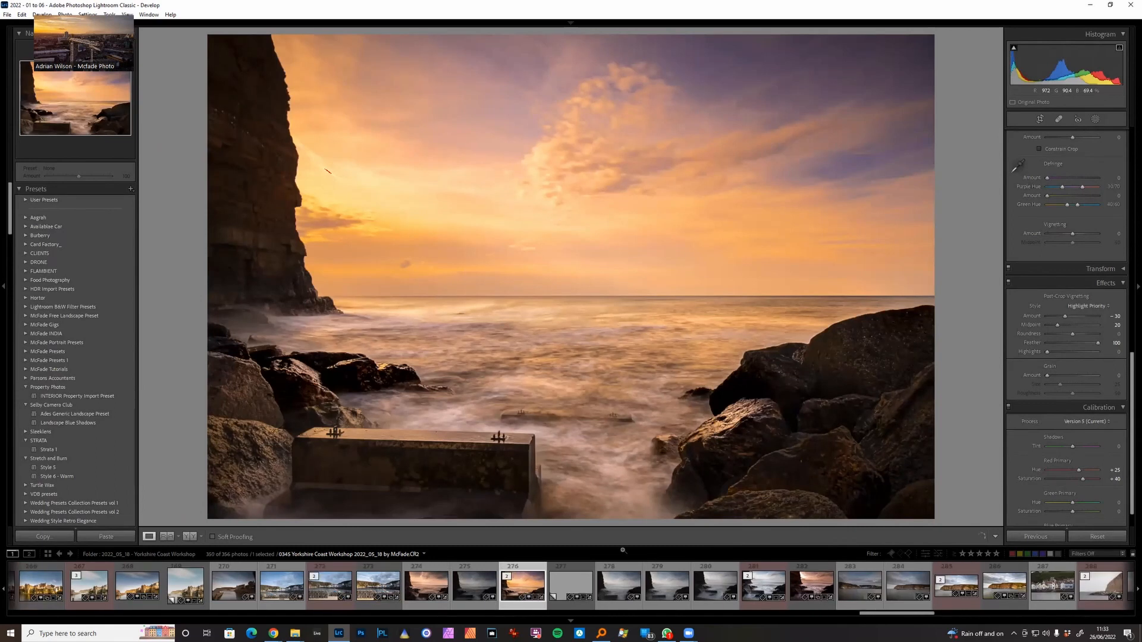
click(578, 567)
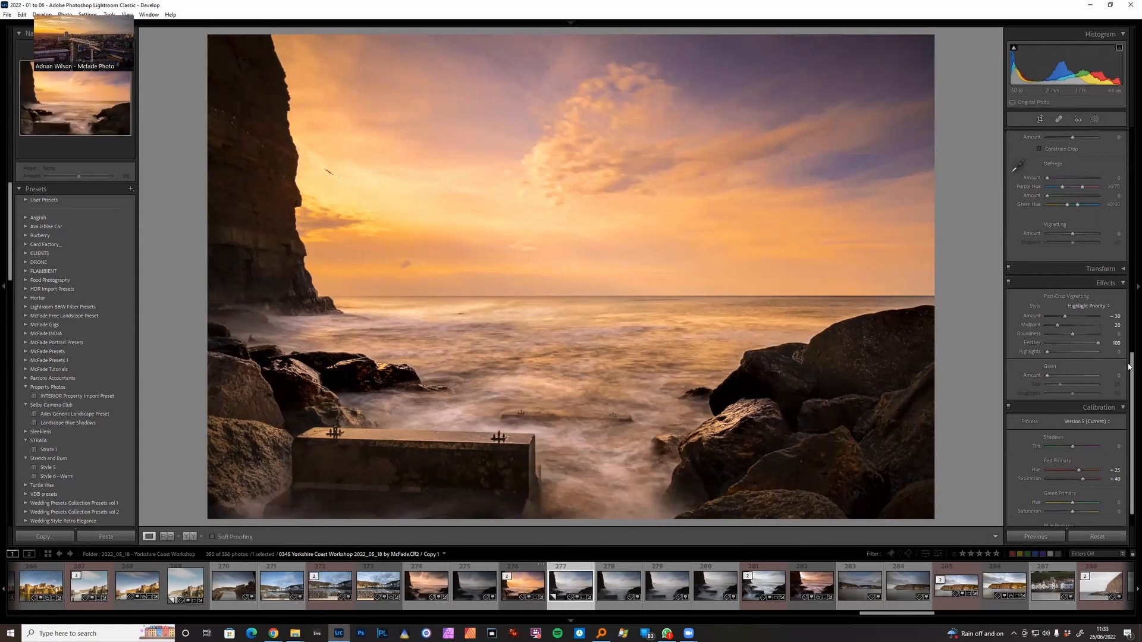
- Browse the Vintage and Modern profile groups for the virtual copy
scroll(1129, 268, up, 15)
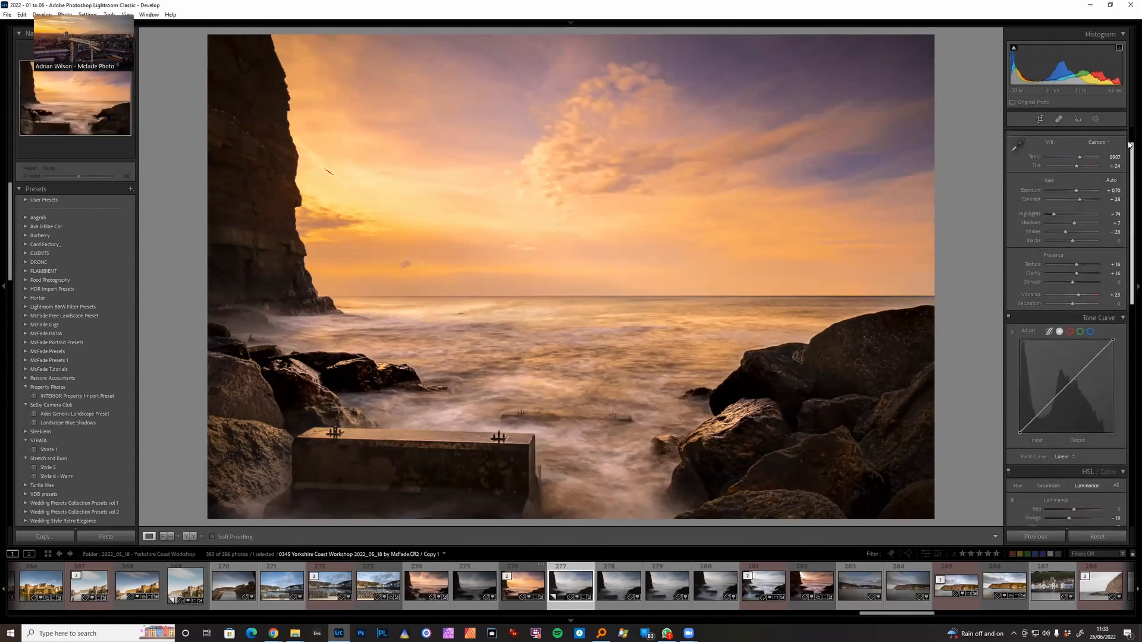
click(1117, 166)
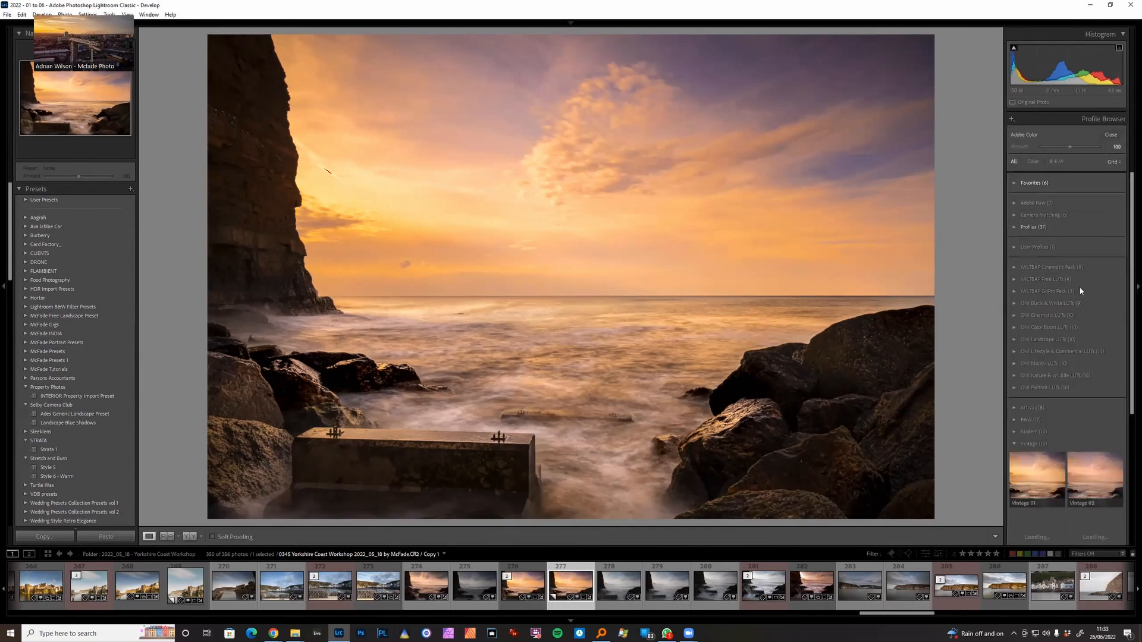
scroll(1082, 333, down, 2)
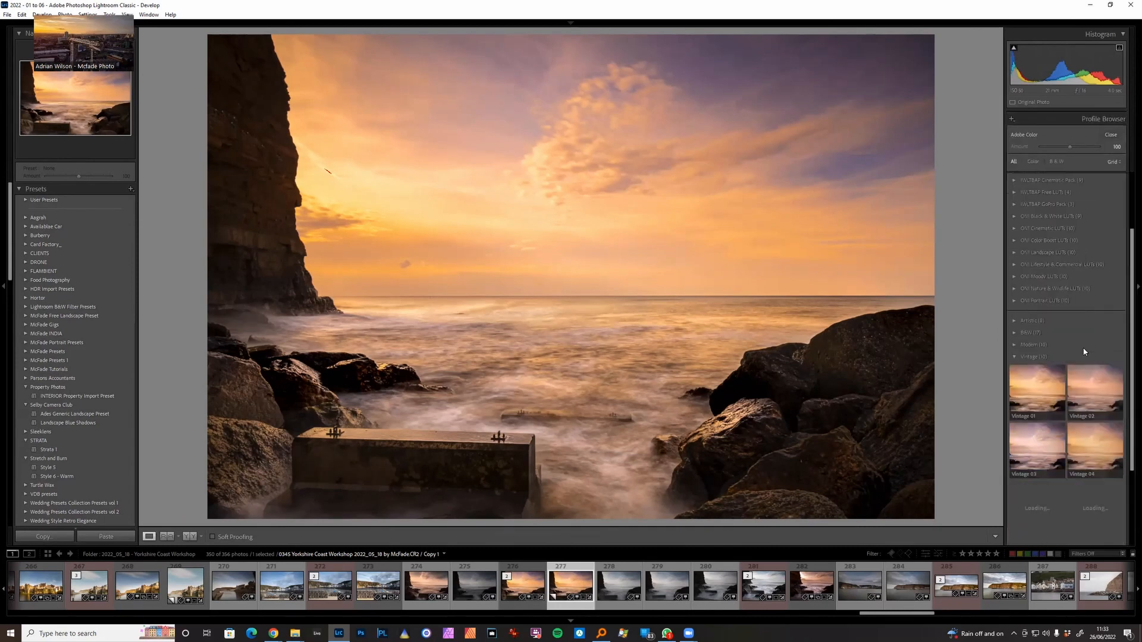
scroll(1083, 352, down, 1)
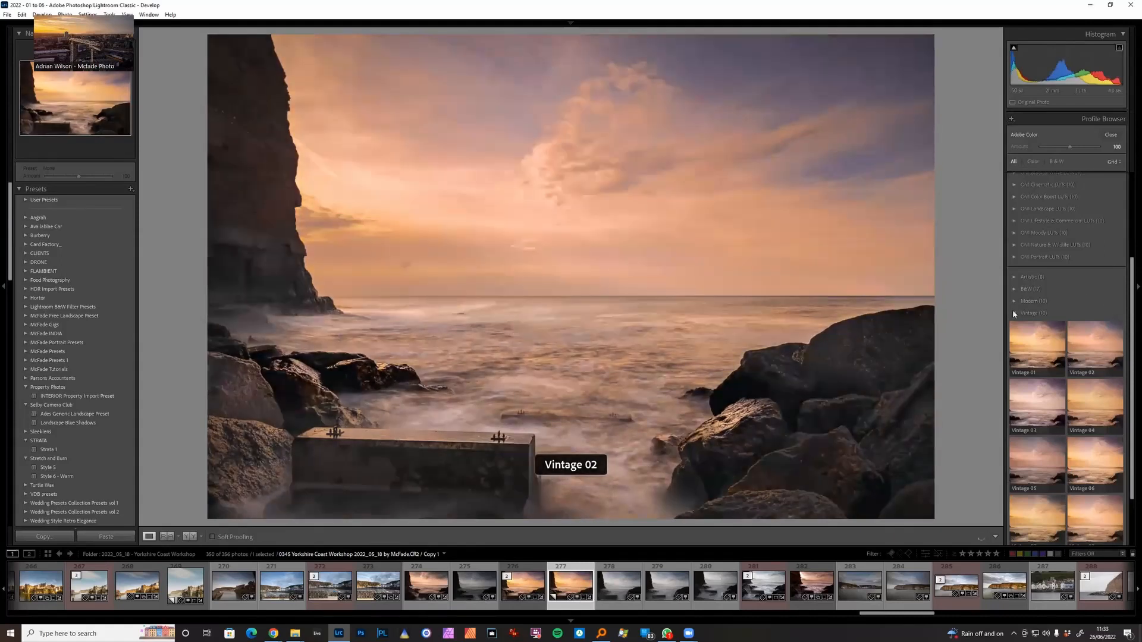
click(1015, 313)
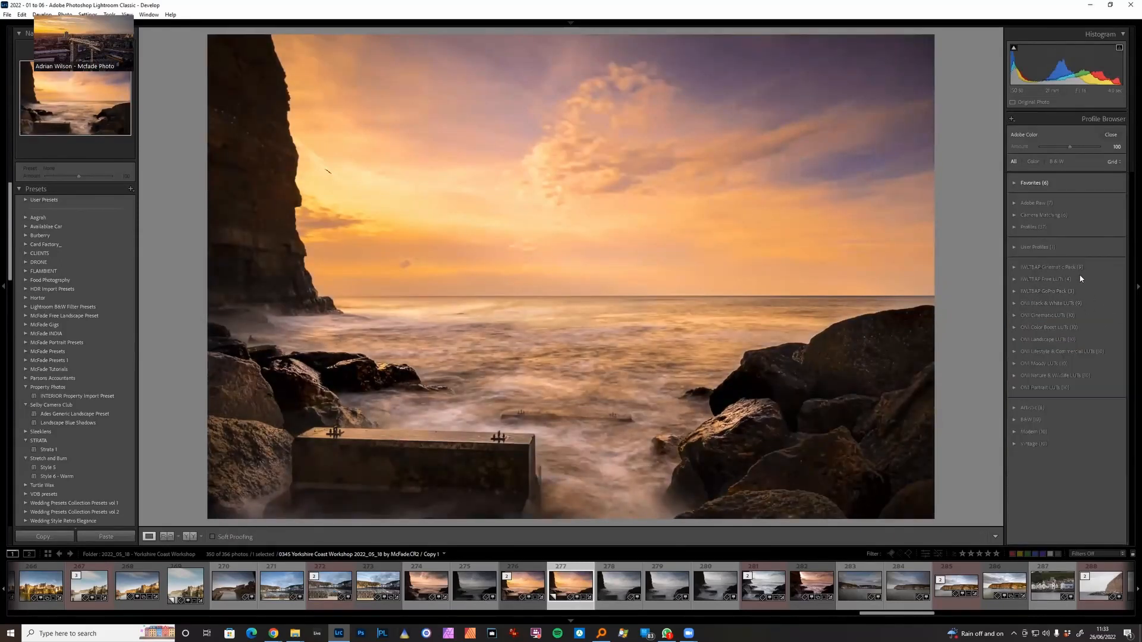
click(1015, 444)
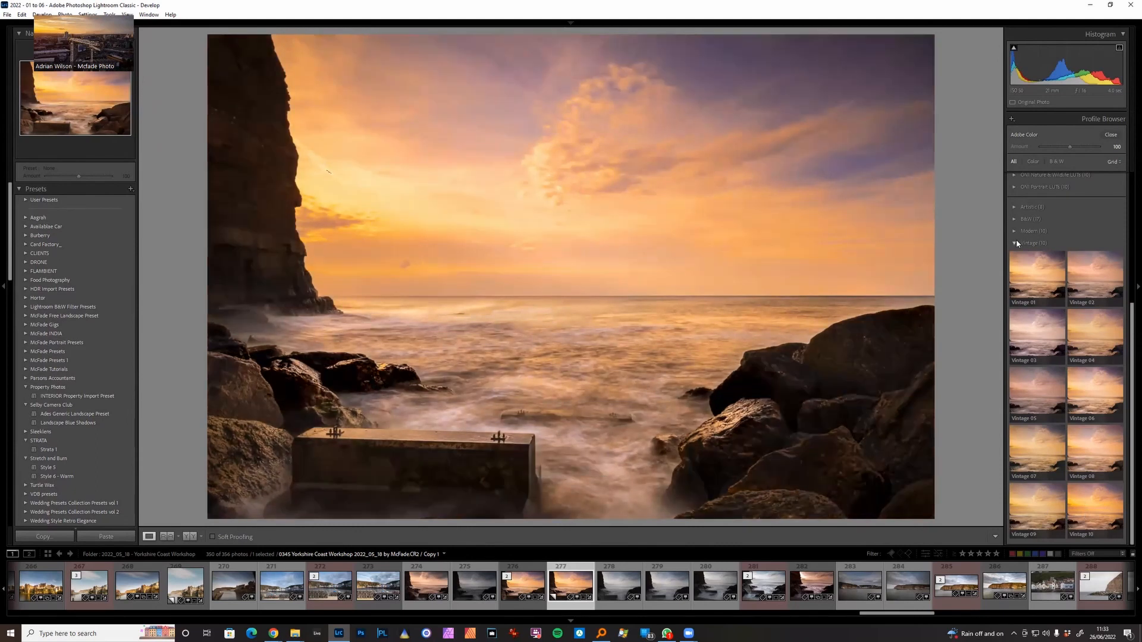
scroll(1019, 286, up, 4)
click(1014, 443)
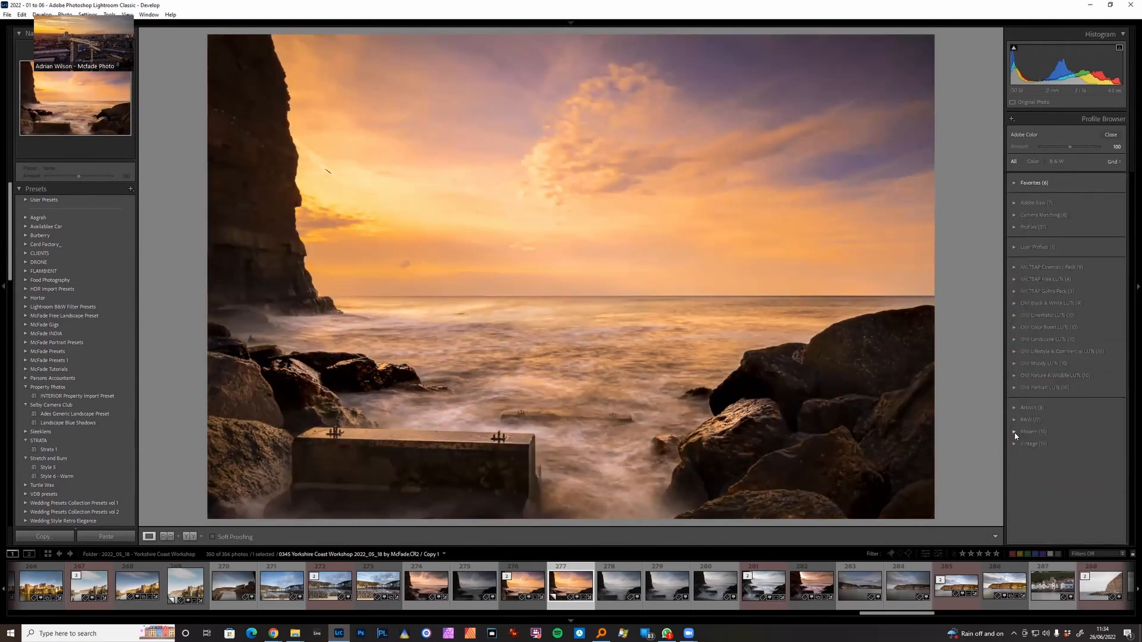
click(1014, 432)
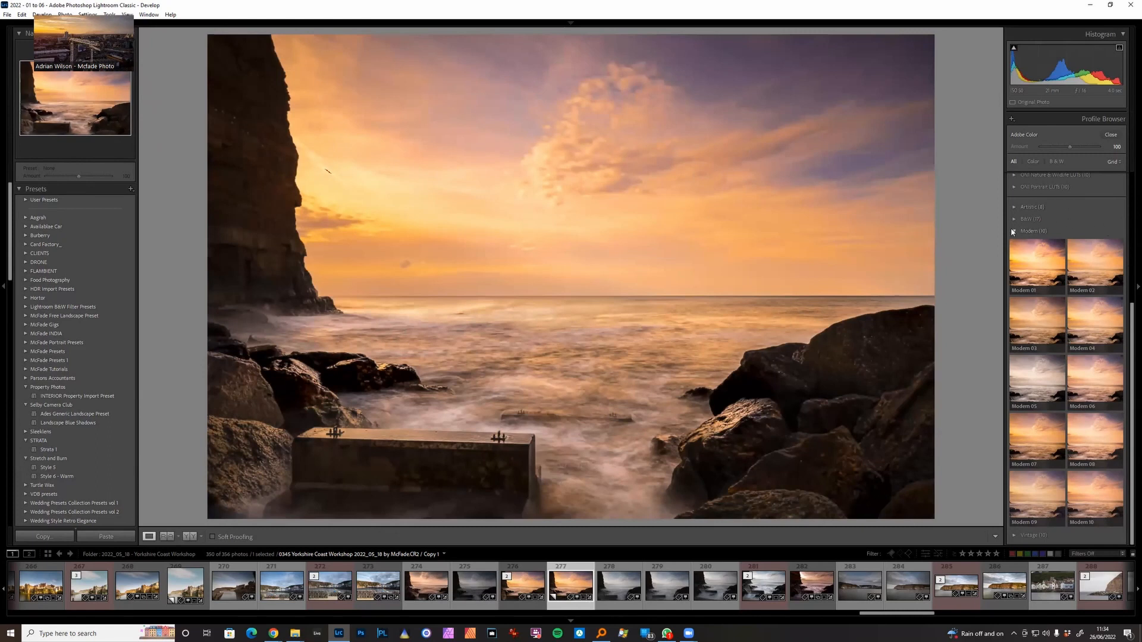
click(1014, 232)
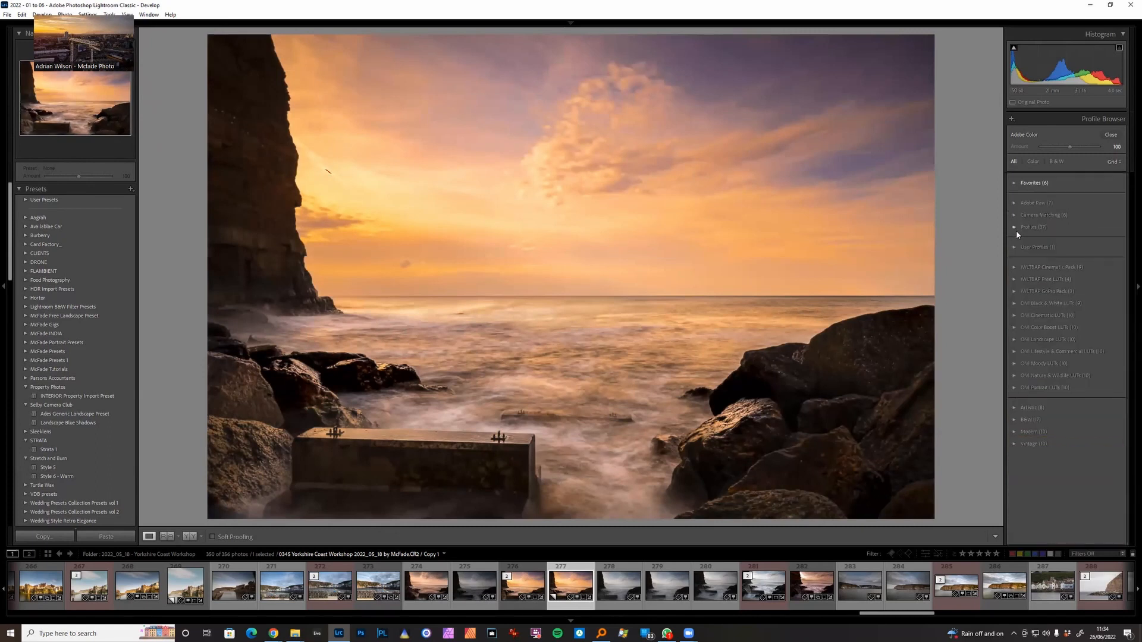
- Apply the B&W 05 profile to the virtual copy and close the profile browser
click(1015, 420)
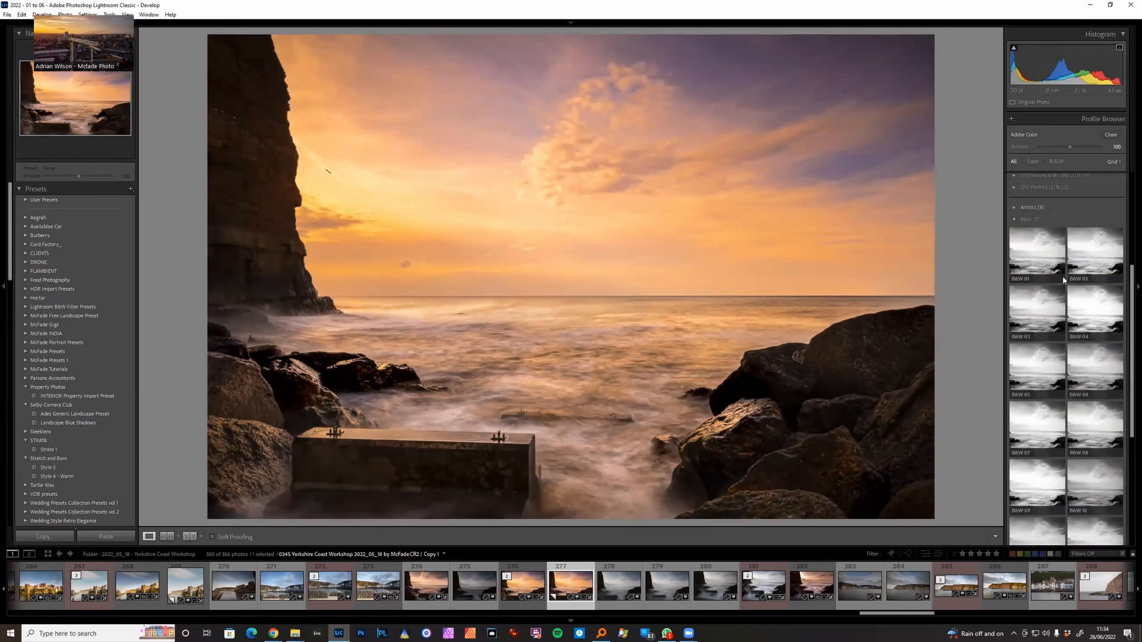
scroll(1047, 238, up, 2)
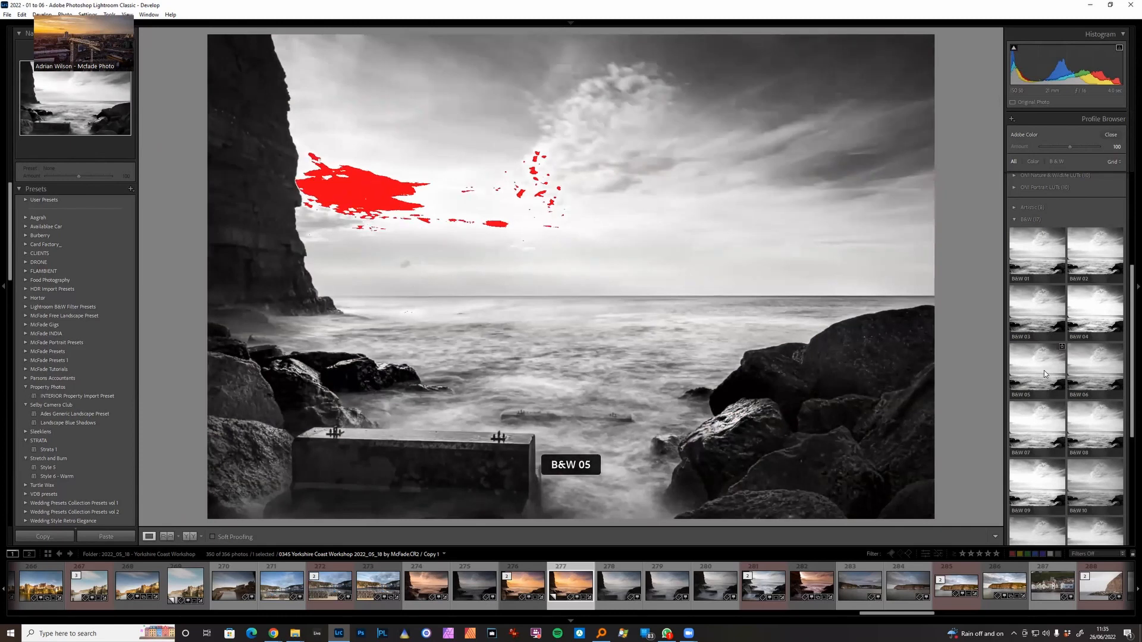
click(1043, 370)
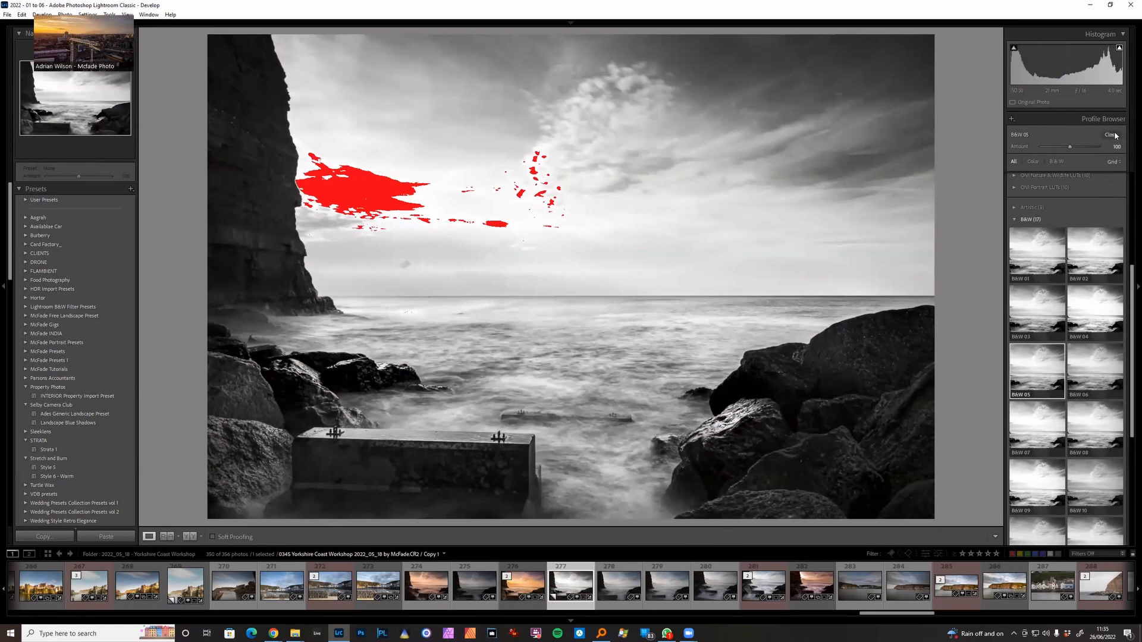
click(1108, 138)
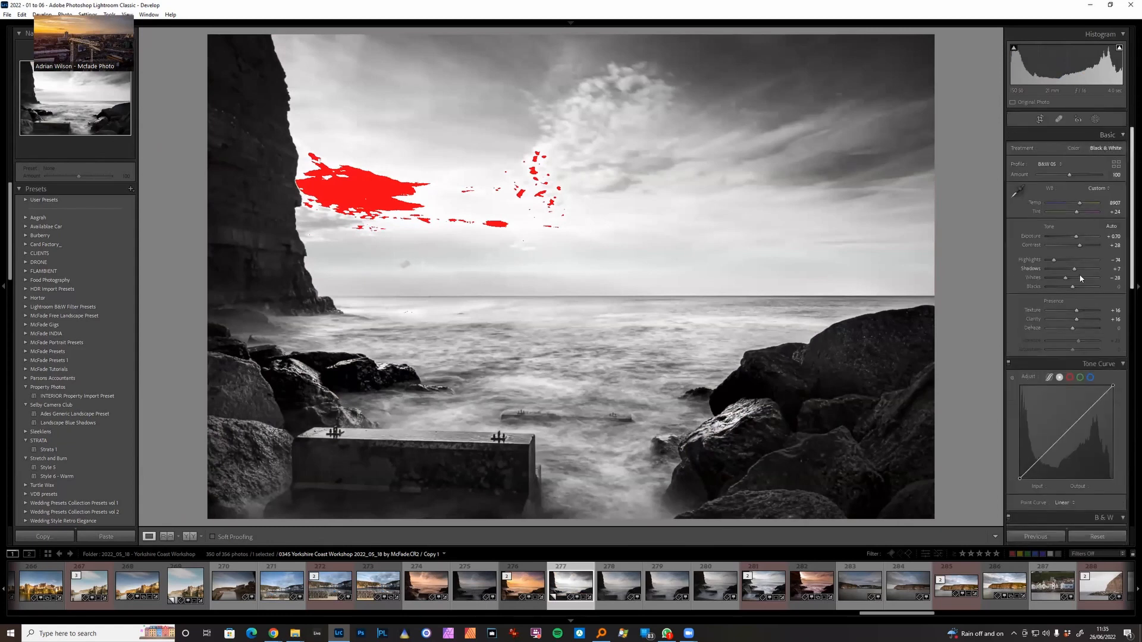
- Reopen the profile browser, preview the B&W 01 profile on the copy, and collapse the B&W group
click(1117, 167)
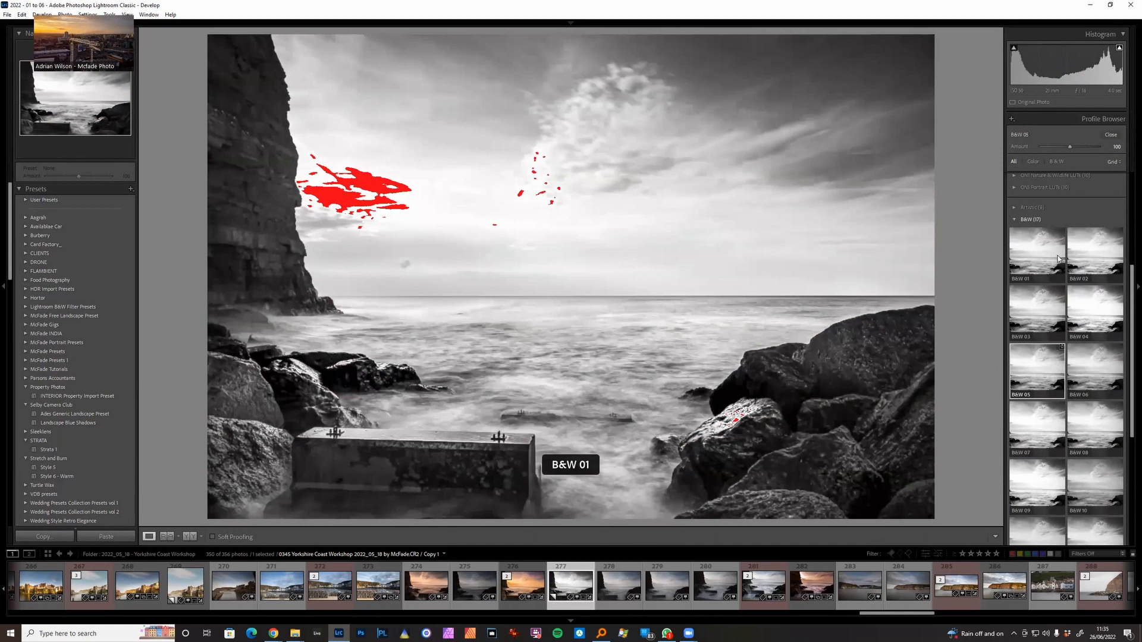
scroll(1021, 429, up, 3)
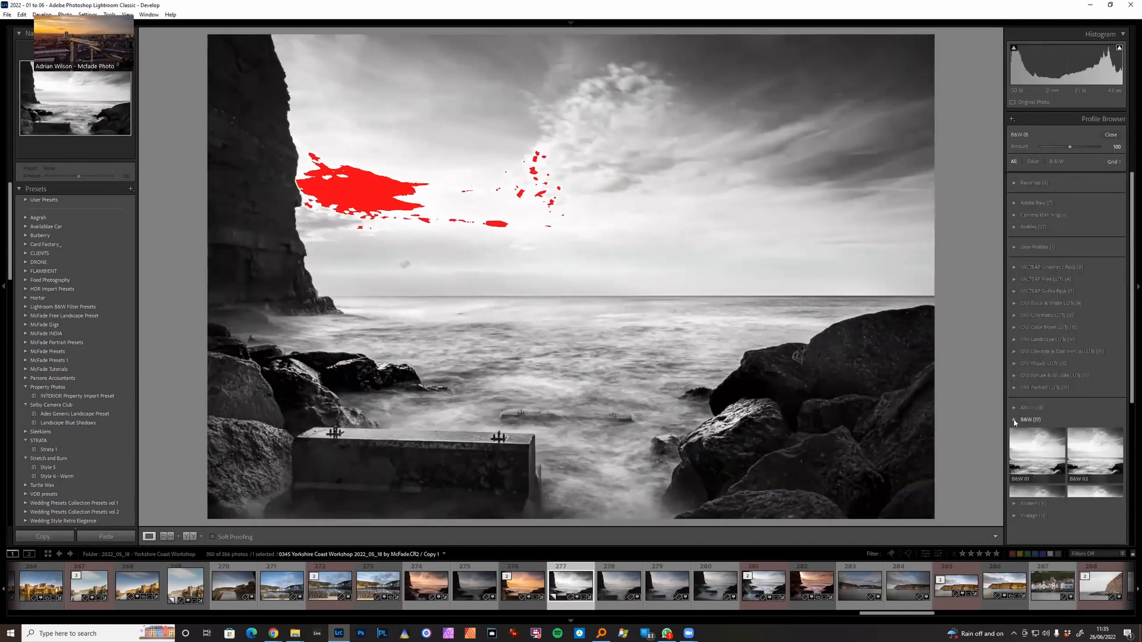
click(1015, 421)
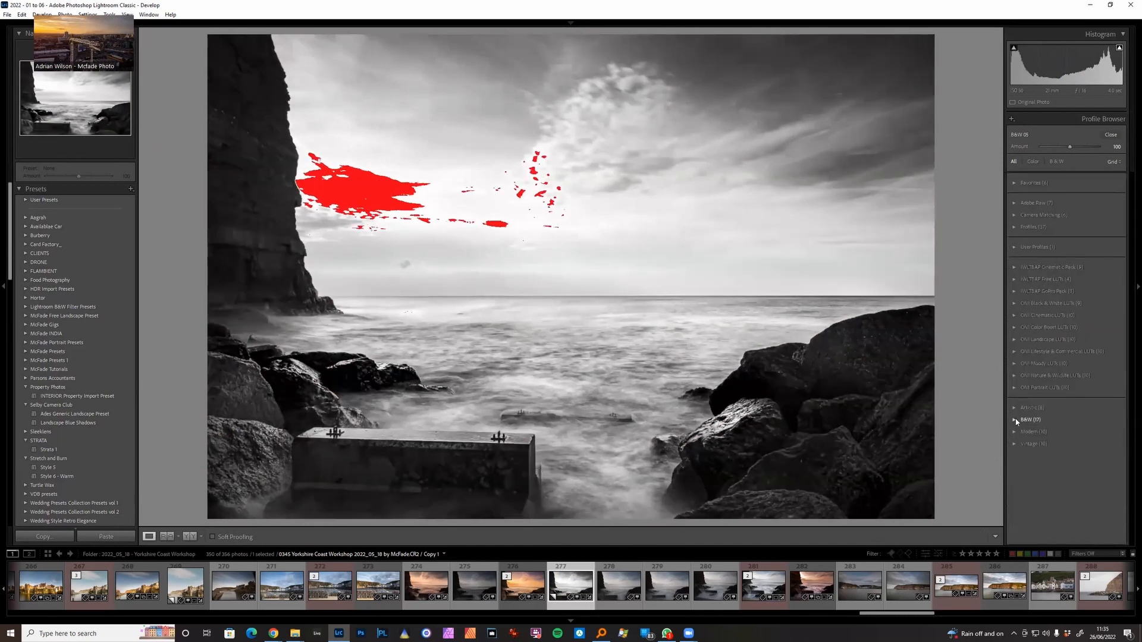
- Keep the B&W 01 profile, close the profile browser, and lower the copy's Exposure to -0.09
click(1110, 135)
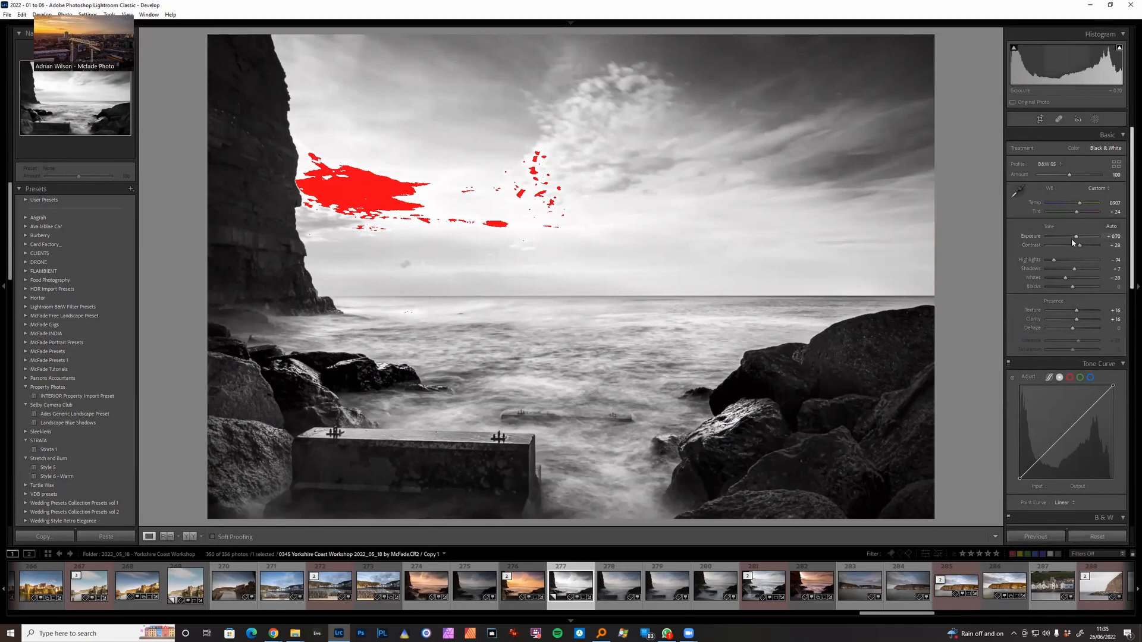
drag(1069, 240, 1073, 240)
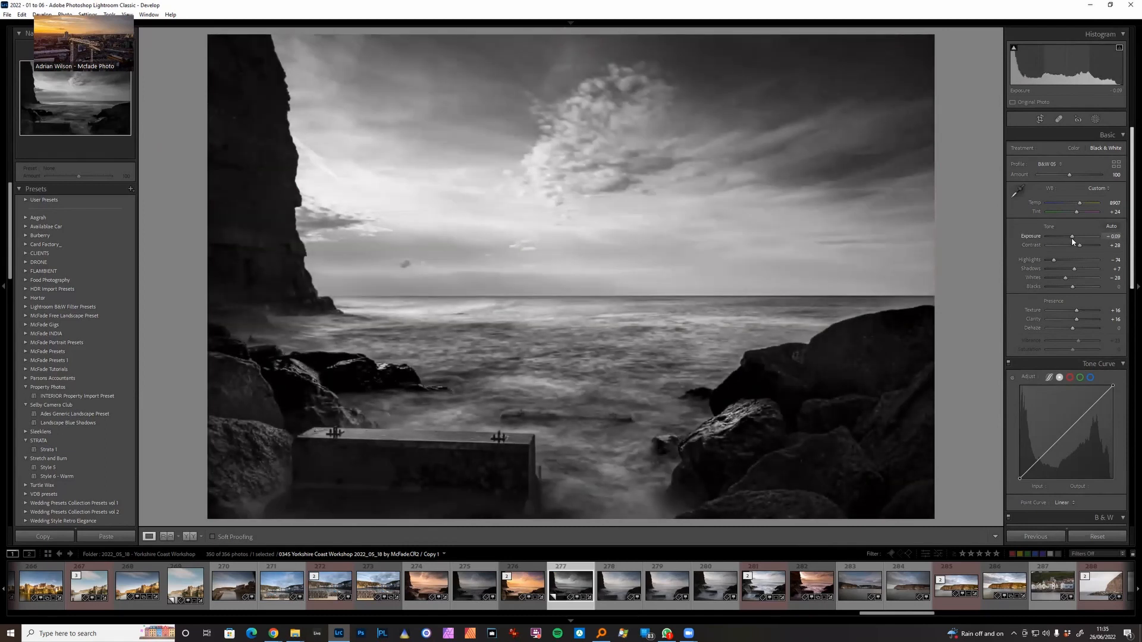
drag(1072, 240, 1073, 239)
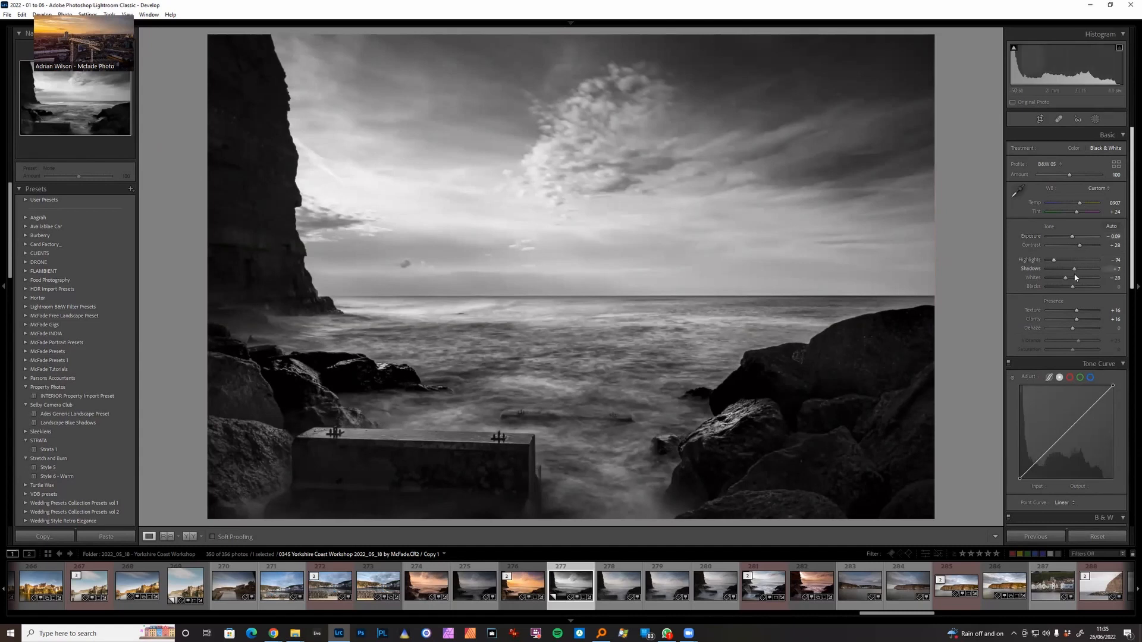
- Set the black-and-white copy's Shadows to +49, Whites to +11, Texture to -11 and Clarity to +12
click(1081, 271)
drag(1082, 271, 1085, 271)
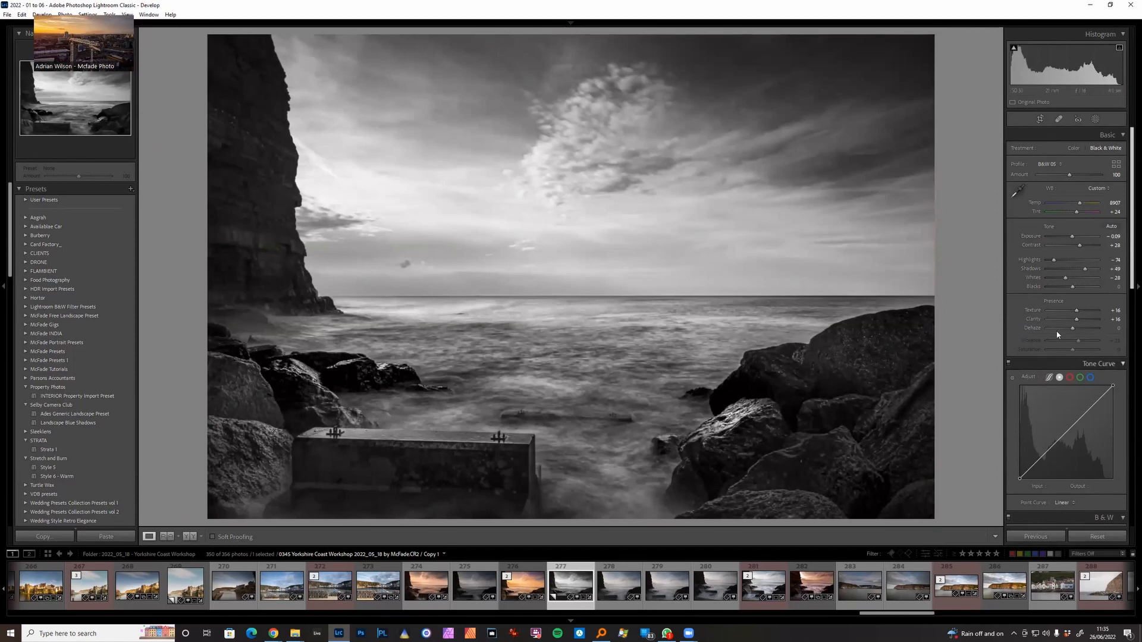
drag(1076, 319, 1072, 313)
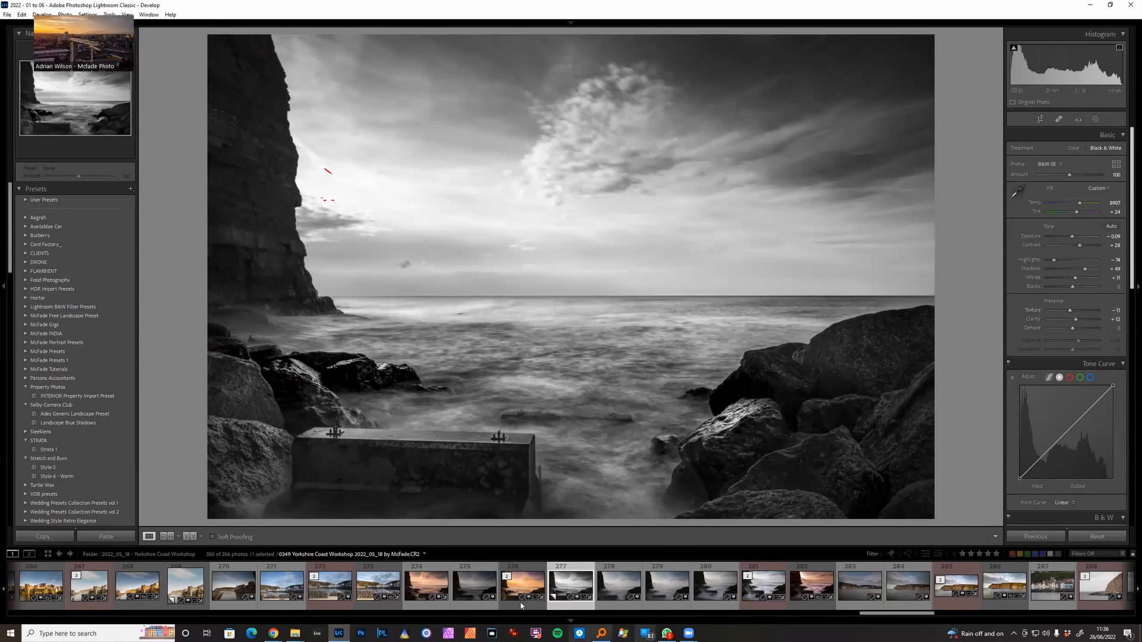
- Compare the neighbouring unedited seascape, the black-and-white virtual copy and the edited colour original in turn
click(616, 580)
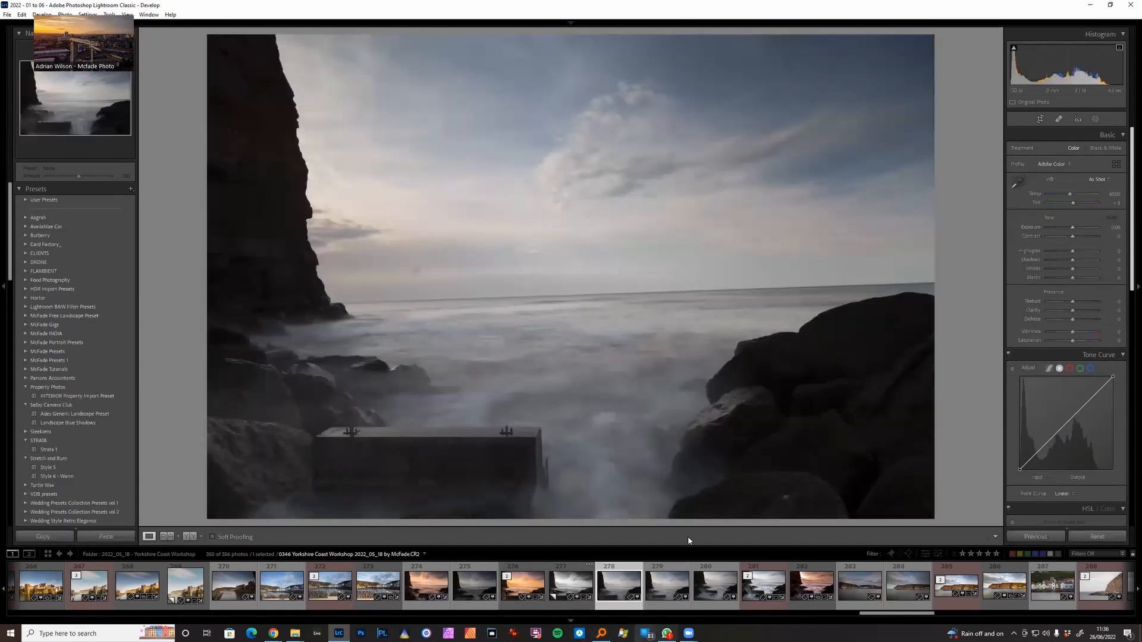
click(570, 576)
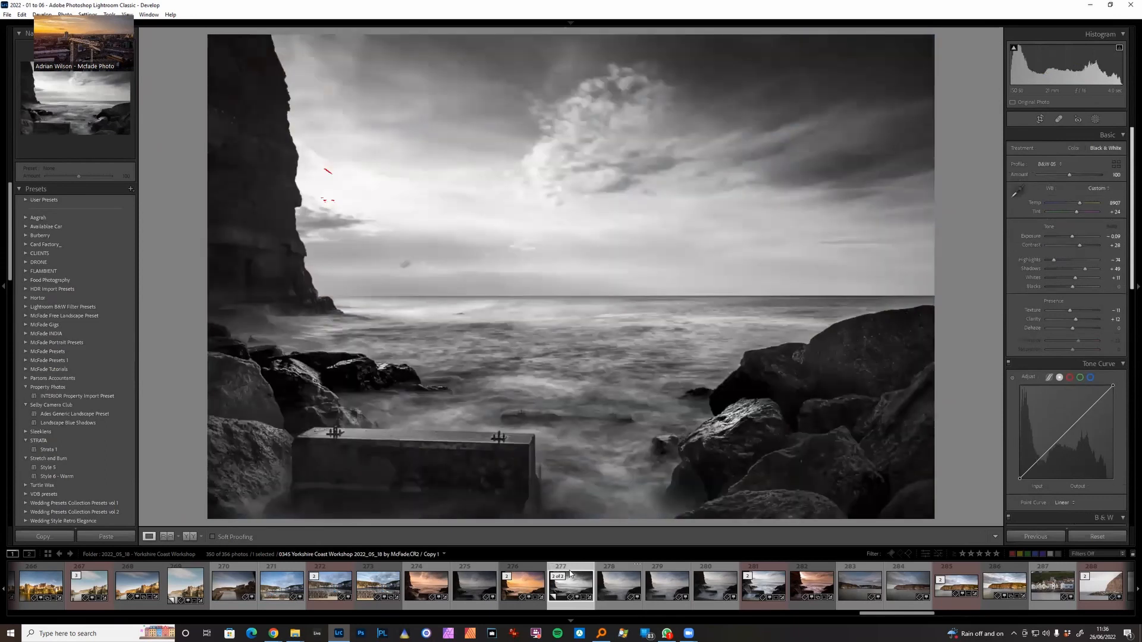
click(521, 582)
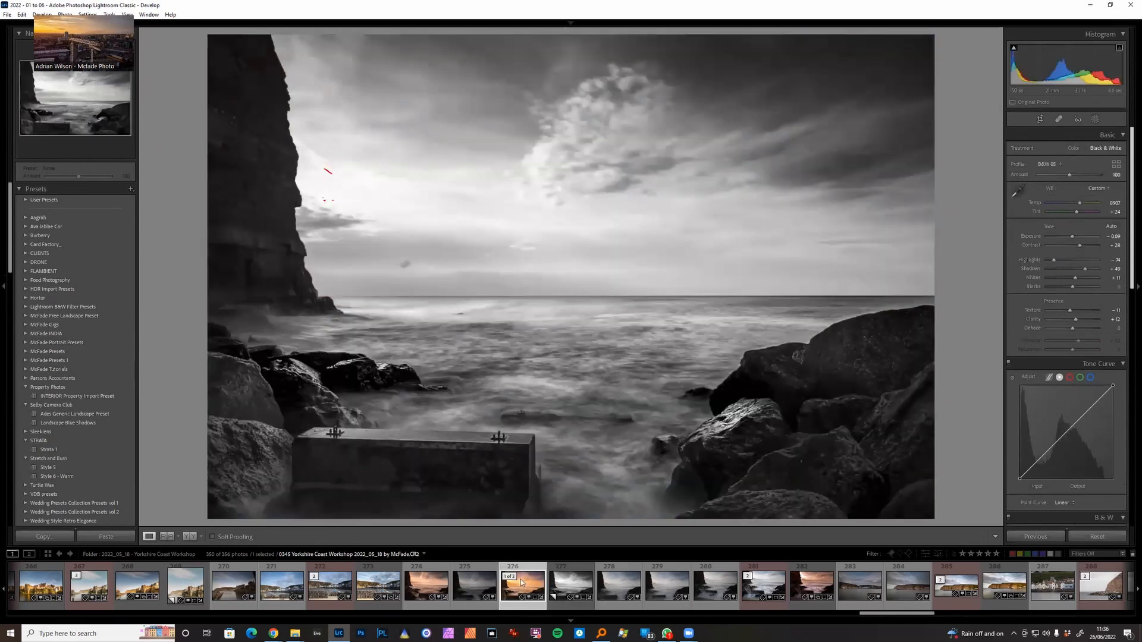